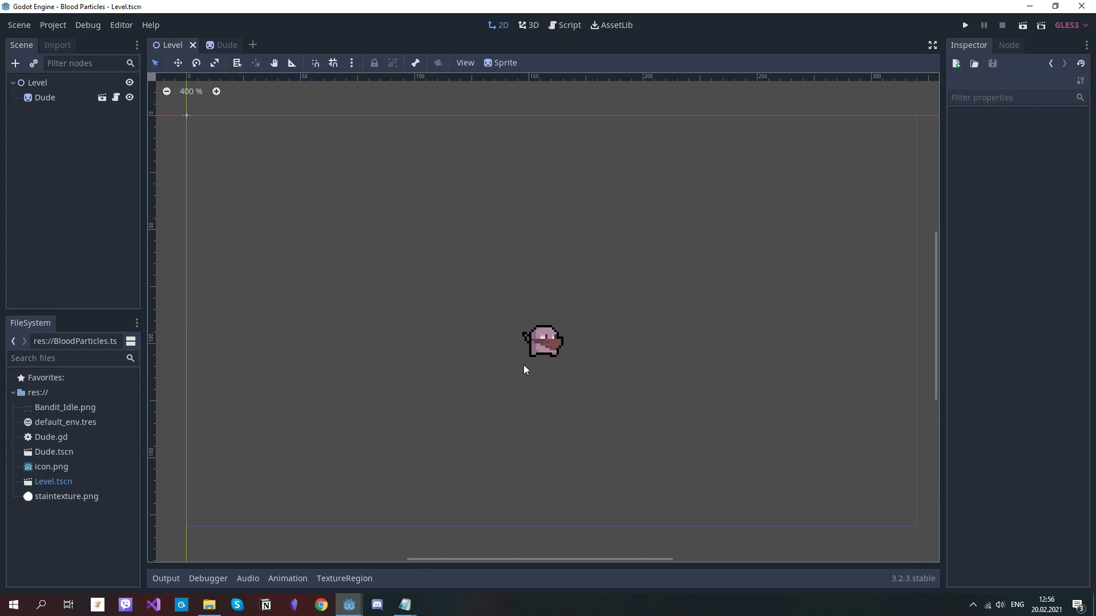
Select the Dude sprite node in the Level scene to show its properties
left_click(537, 347)
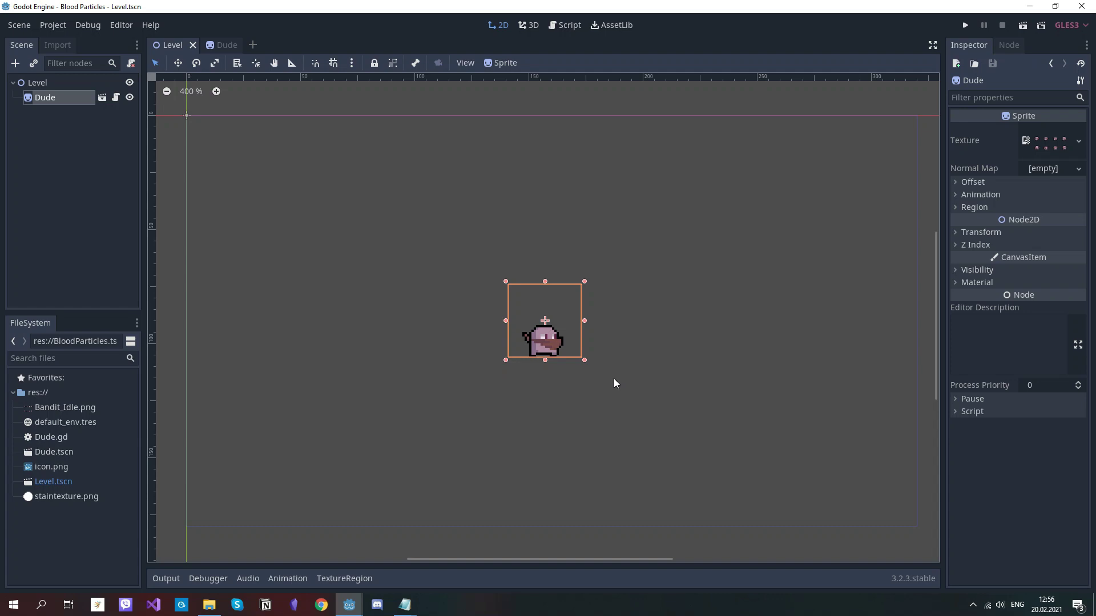
Open Dude.gd from the Dude scene and inspect its ui_accept input check
left_click(102, 97)
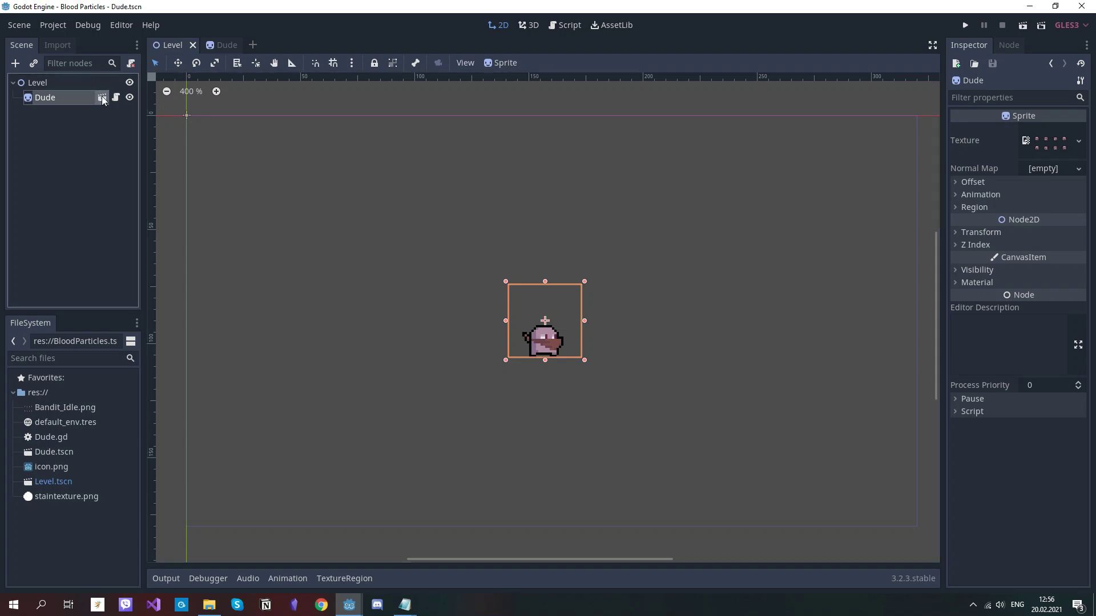
left_click(116, 84)
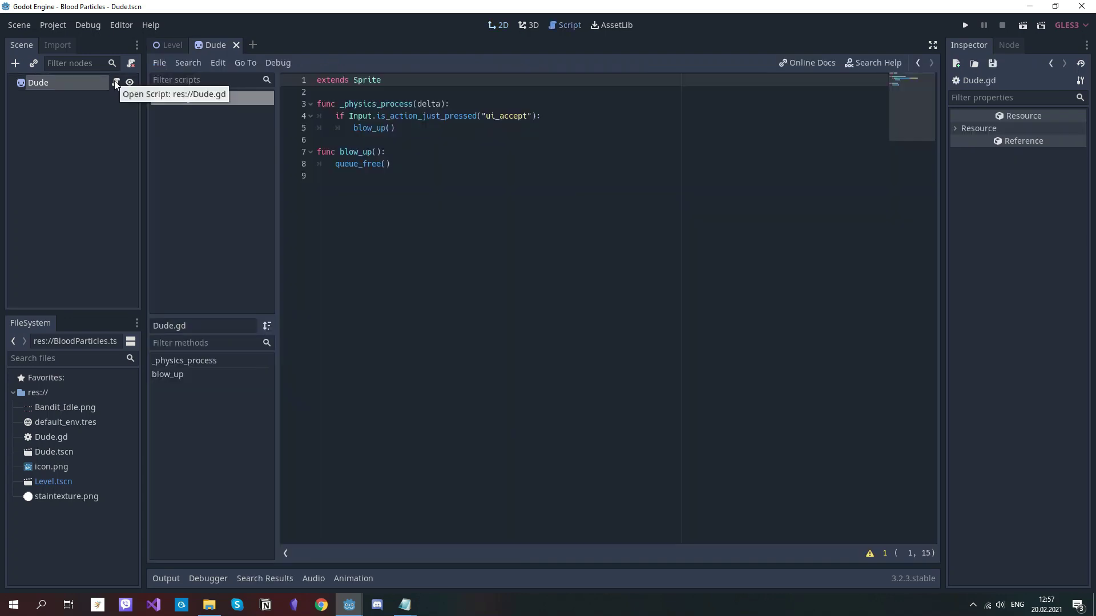
left_click(503, 116)
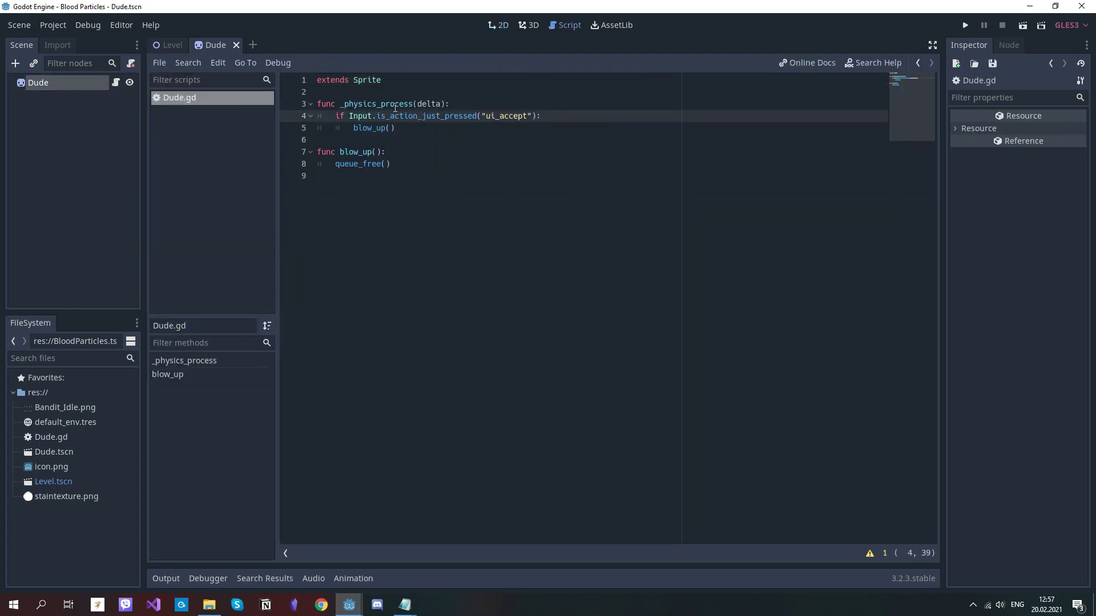
double_click(479, 116)
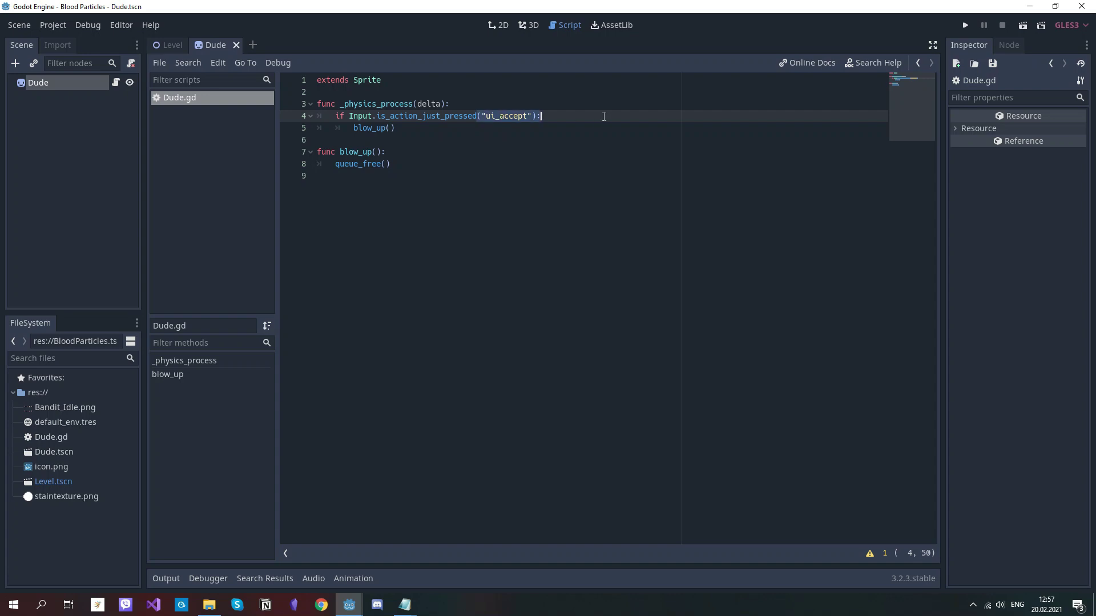
Review the blow_up() call and its queue_free() line, then run the game
left_click_drag(395, 128, 350, 128)
left_click(349, 128)
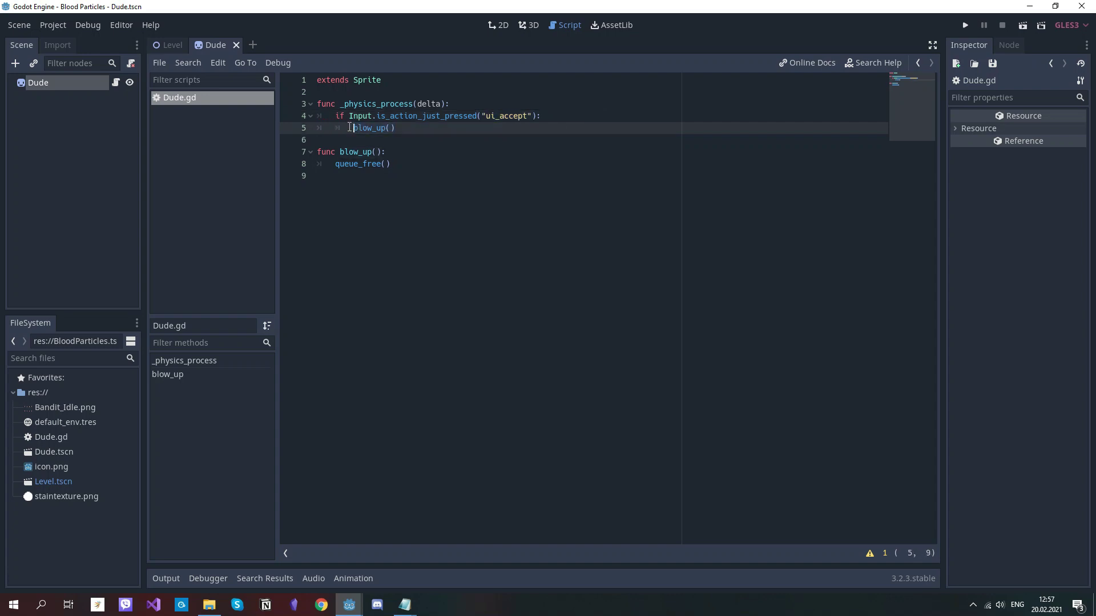
left_click(355, 164)
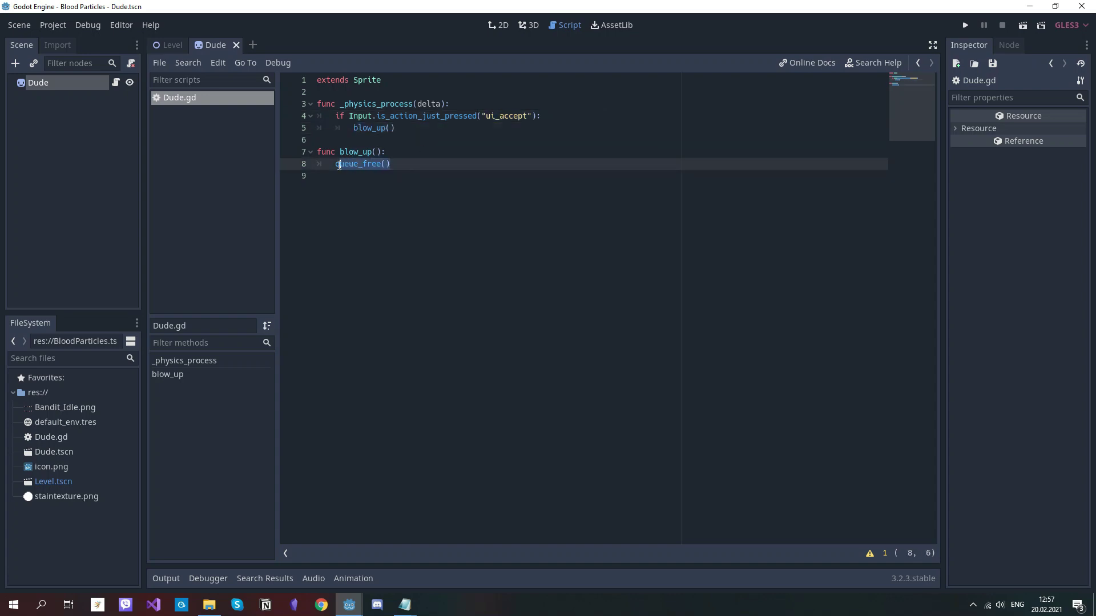
left_click_drag(354, 164, 337, 165)
key("F5")
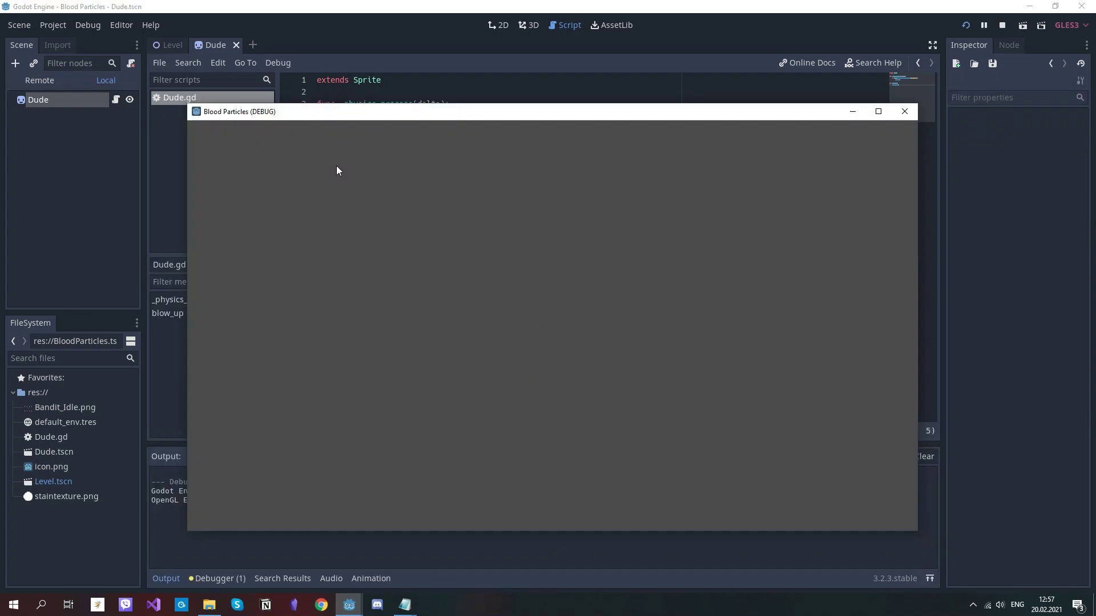
Close the Blood Particles (DEBUG) game window to end the test run
left_click(904, 111)
type("export(PackedScene) var BLOOD_PARTICLES: PackedScene = null")
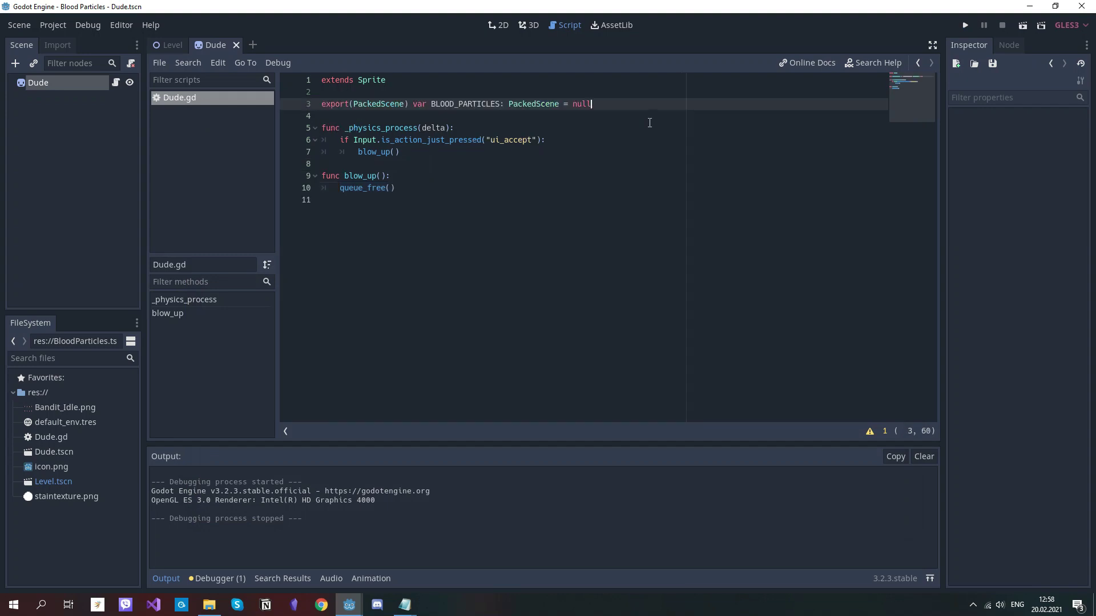
Save Dude.gd with the exported BLOOD_PARTICLES PackedScene variable defaulting to null, then view the 2D scene
left_click_drag(591, 103, 264, 108)
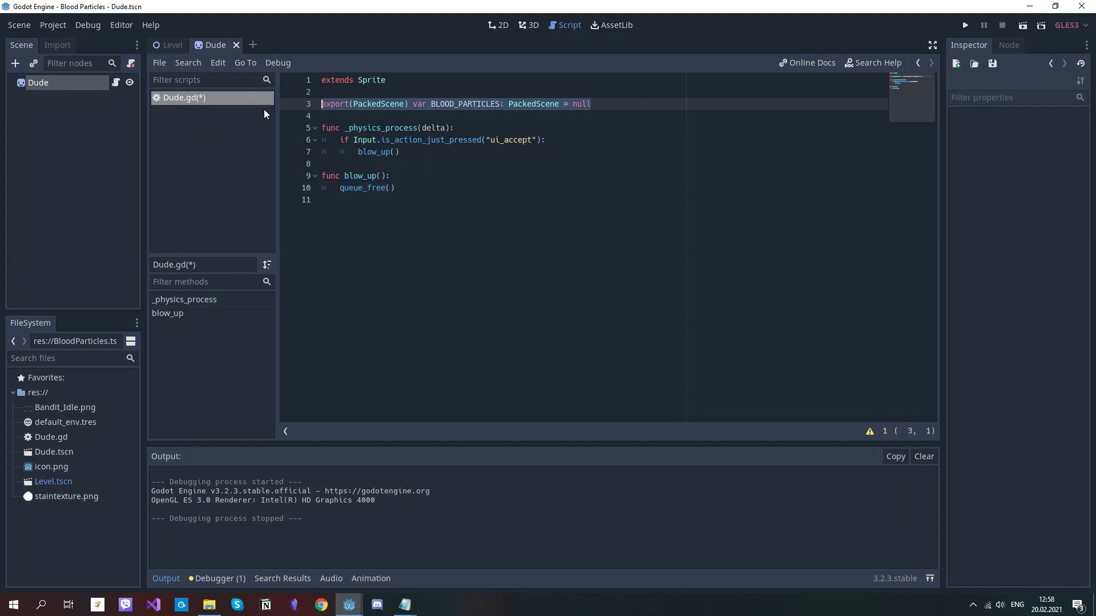
left_click(353, 104)
key("ctrl+s")
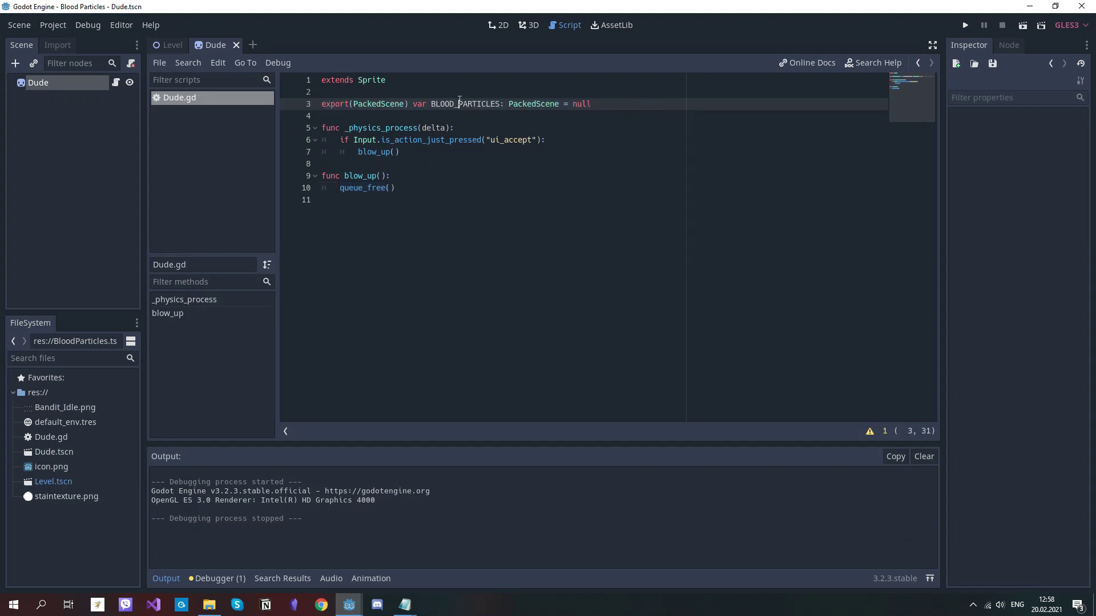
left_click_drag(431, 104, 500, 104)
key("Right")
key("ctrl+F1")
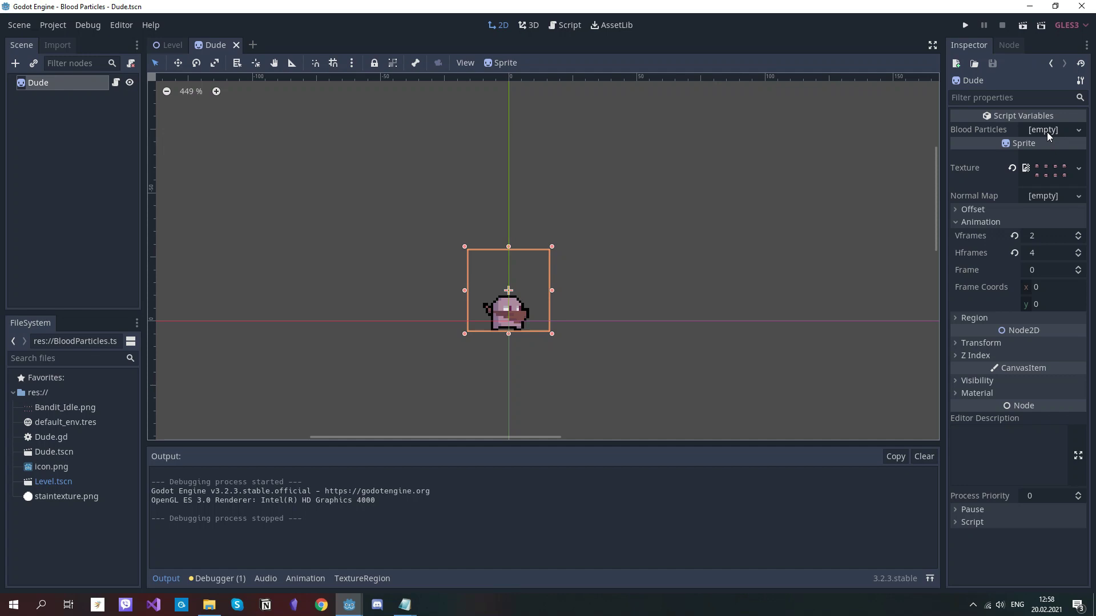
Paste the blood-particle spawning code, guarded by a BLOOD_PARTICLES check, into blow_up()
key("ctrl+F3")
type("if BLOOD_PARTICLES: \t\tvar blood = BLOOD_PARTICLES.instance() \t\tget_tree().current_scene.add_child(blood) \t\tblood.global_position = self.global_position")
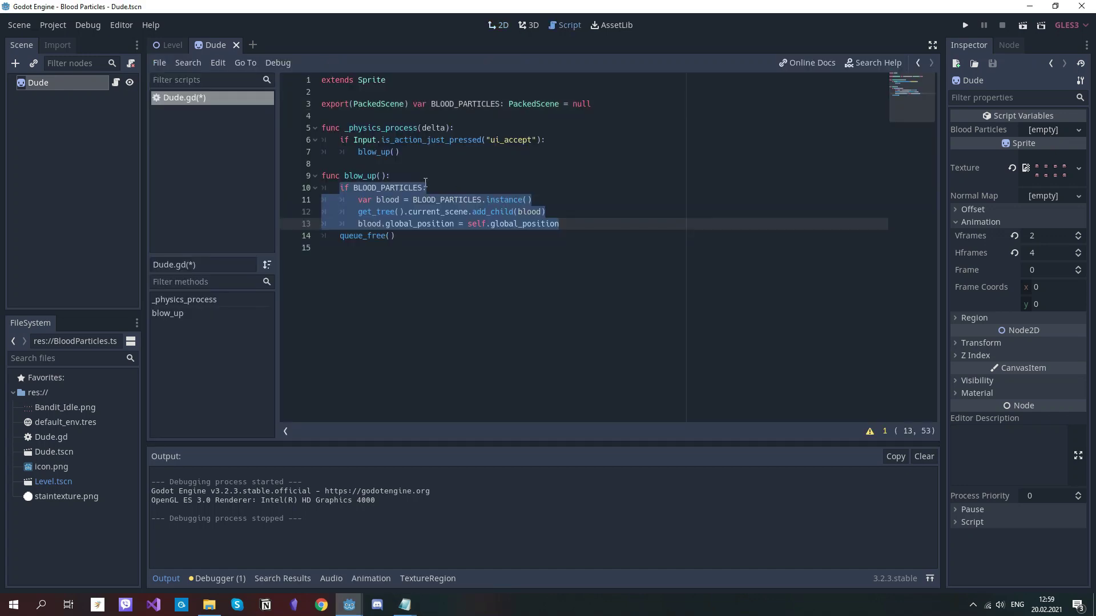
left_click(378, 176)
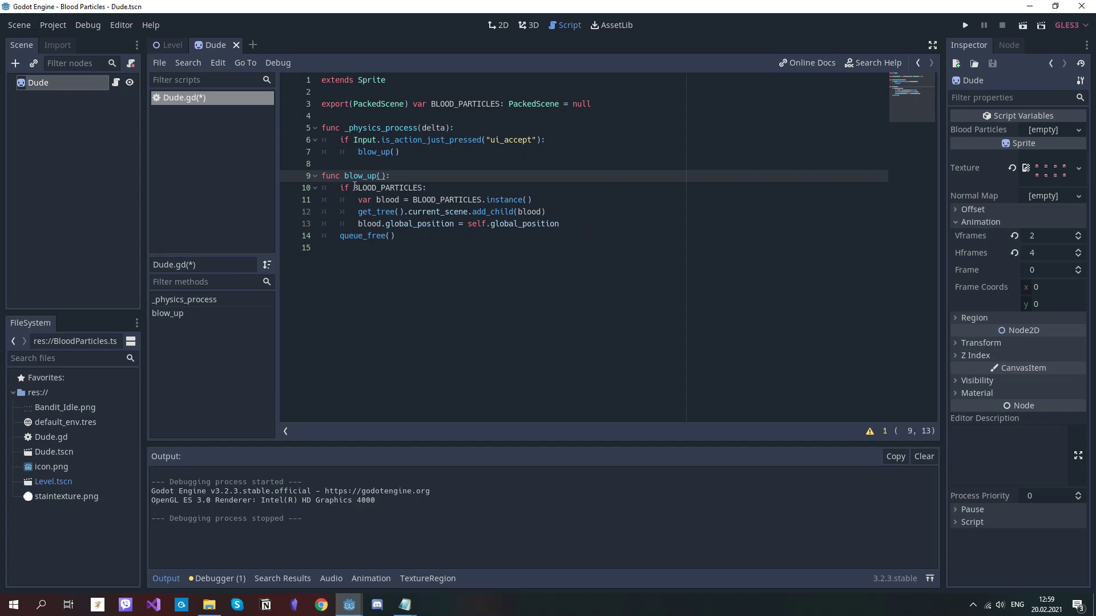
left_click_drag(354, 187, 427, 187)
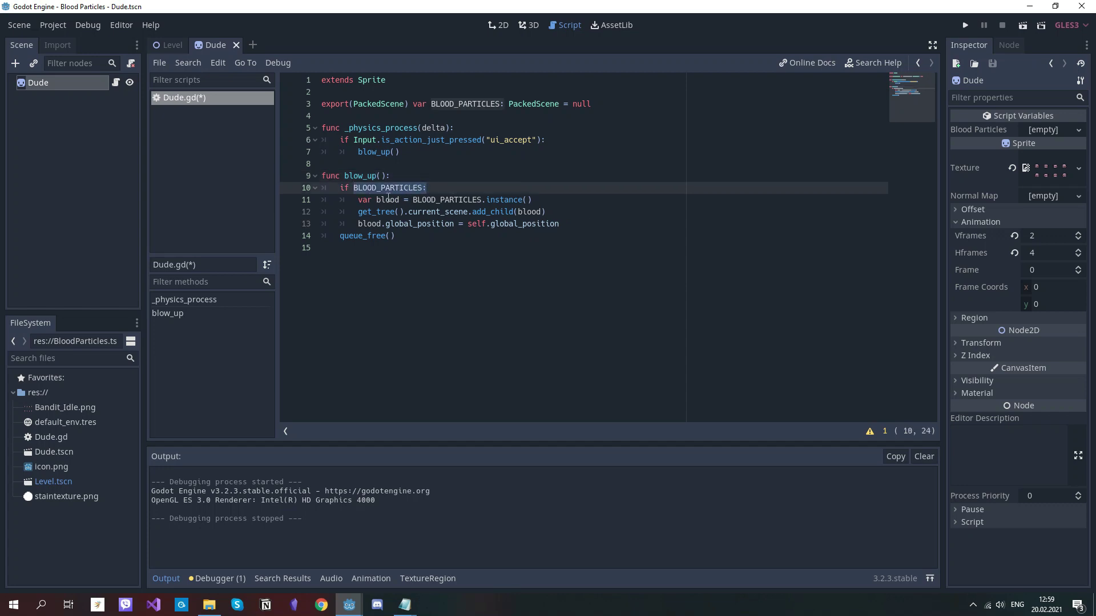
left_click_drag(431, 104, 508, 104)
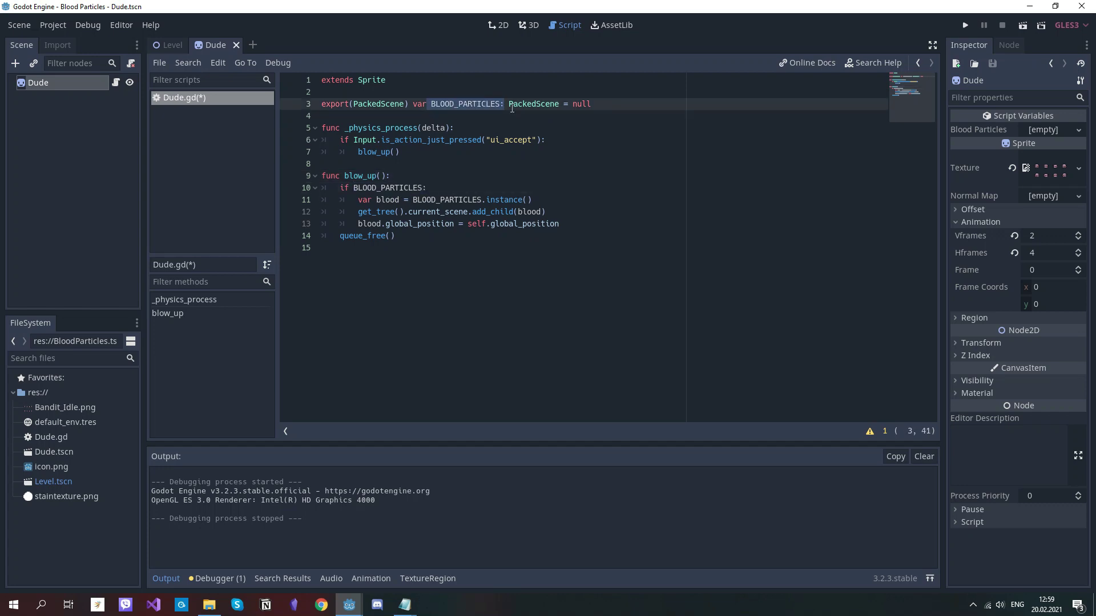
left_click_drag(590, 104, 572, 104)
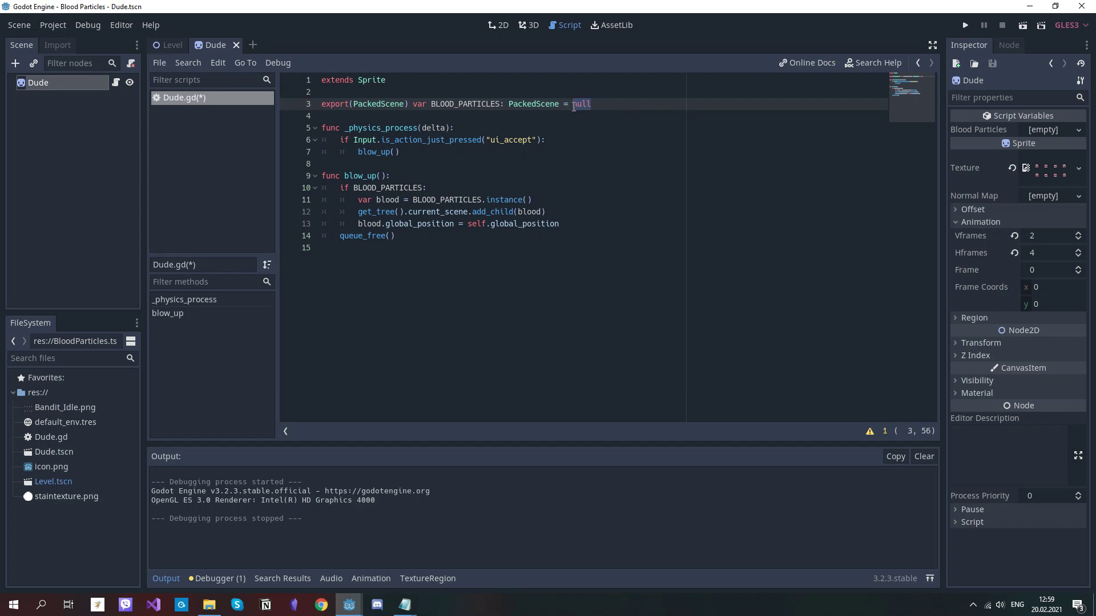
Review the instancing and position lines, then save Dude.gd with queue_free() ending blow_up()
left_click(353, 187)
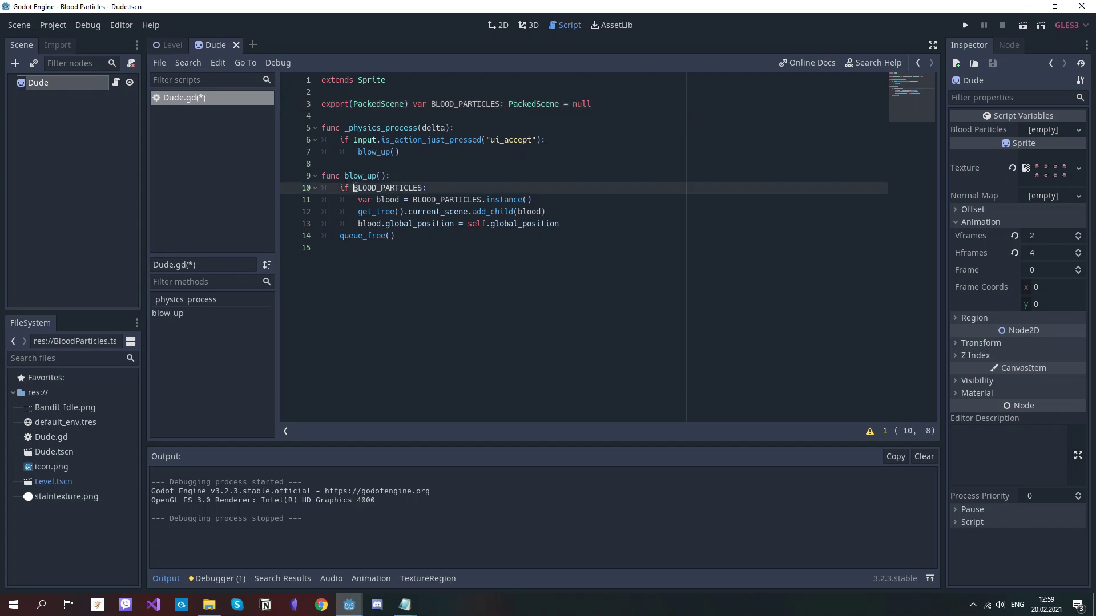
left_click(423, 187)
mouse_move(358, 200)
left_mouse_down()
mouse_move(610, 197)
mouse_move(358, 213)
mouse_move(519, 224)
left_mouse_up()
left_click_drag(358, 224, 405, 224)
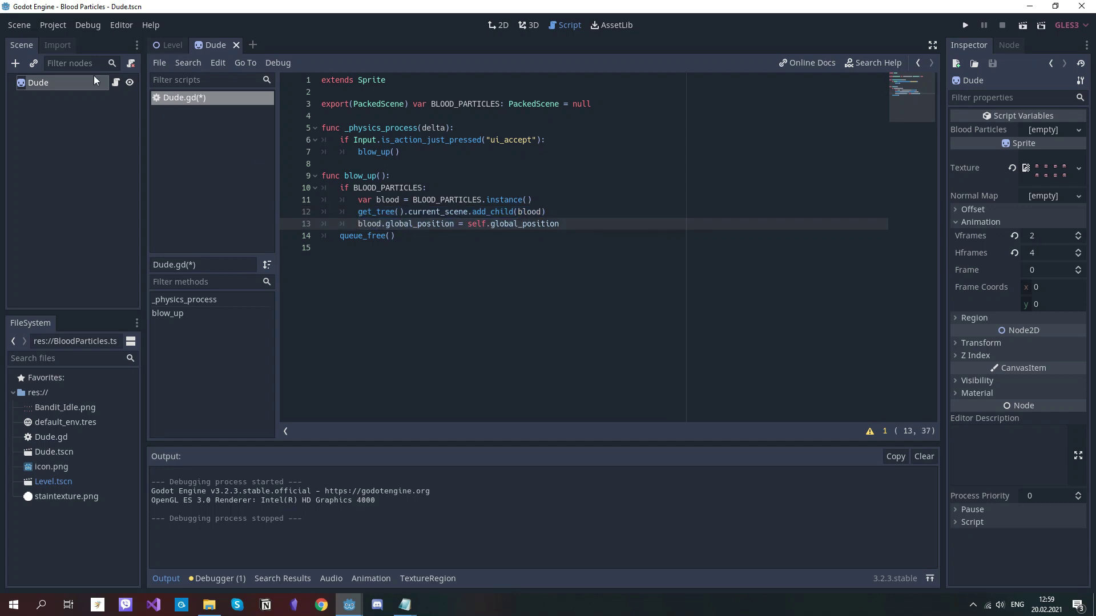
left_click(49, 82)
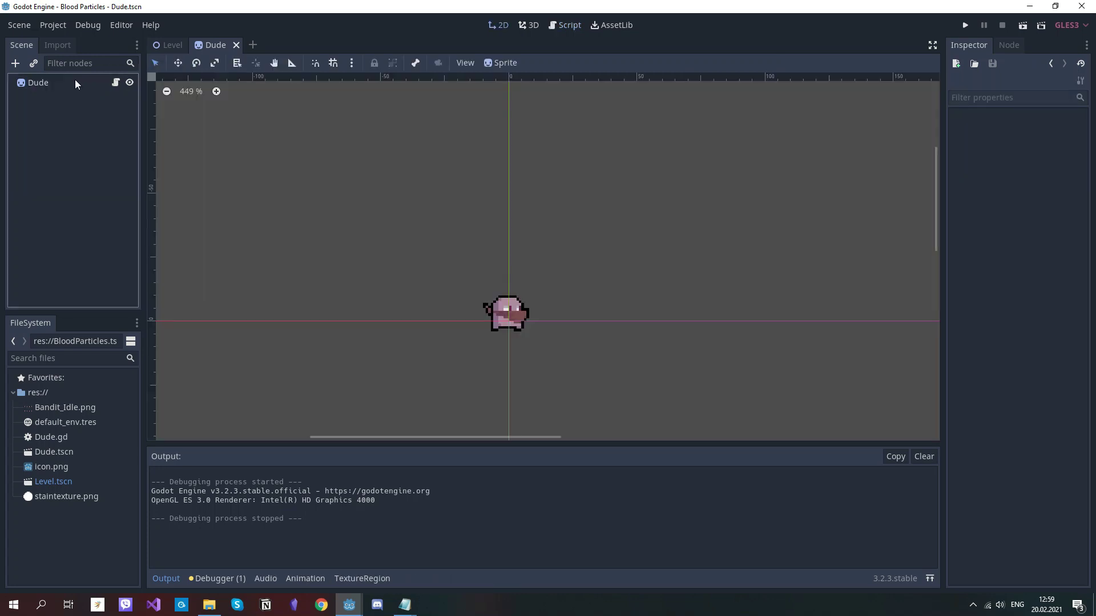
left_click(116, 83)
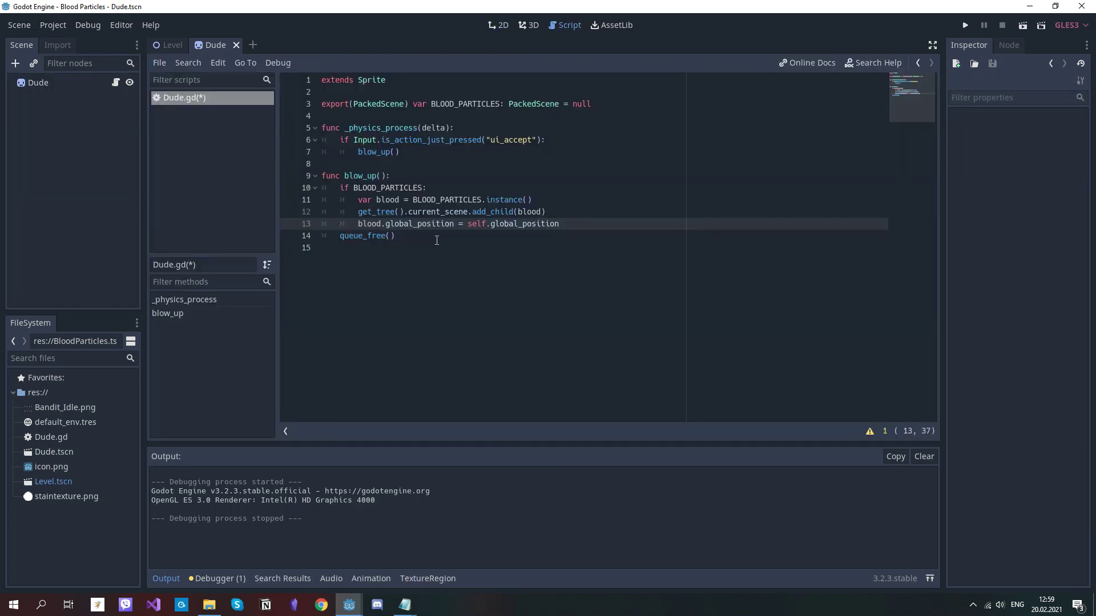
left_click_drag(395, 235, 339, 240)
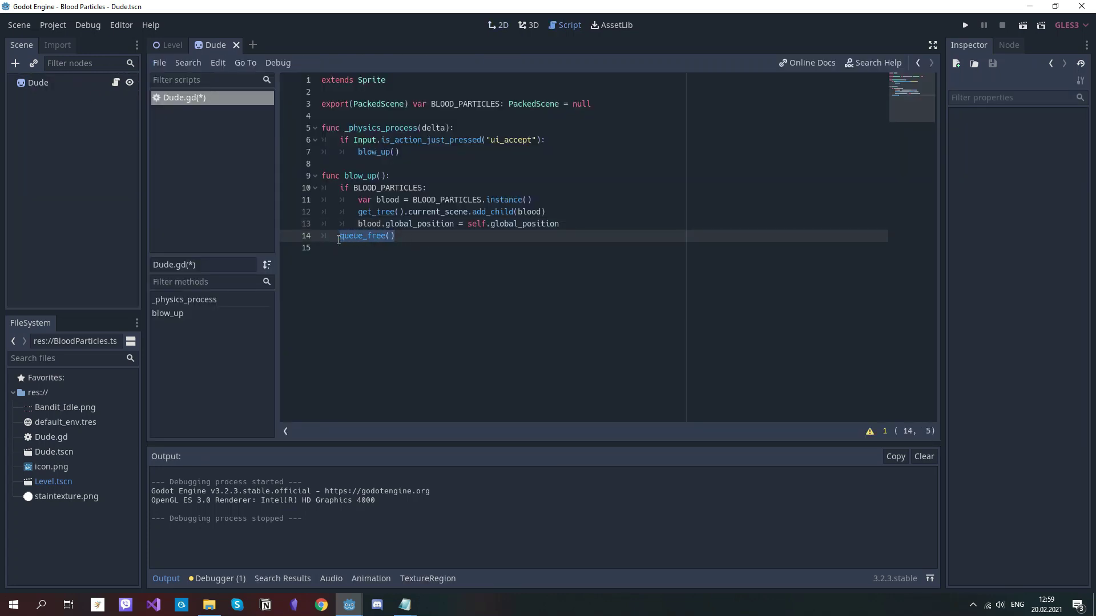
key("ctrl+s")
Create a new scene with a CPUParticles2D root node
left_click(252, 45)
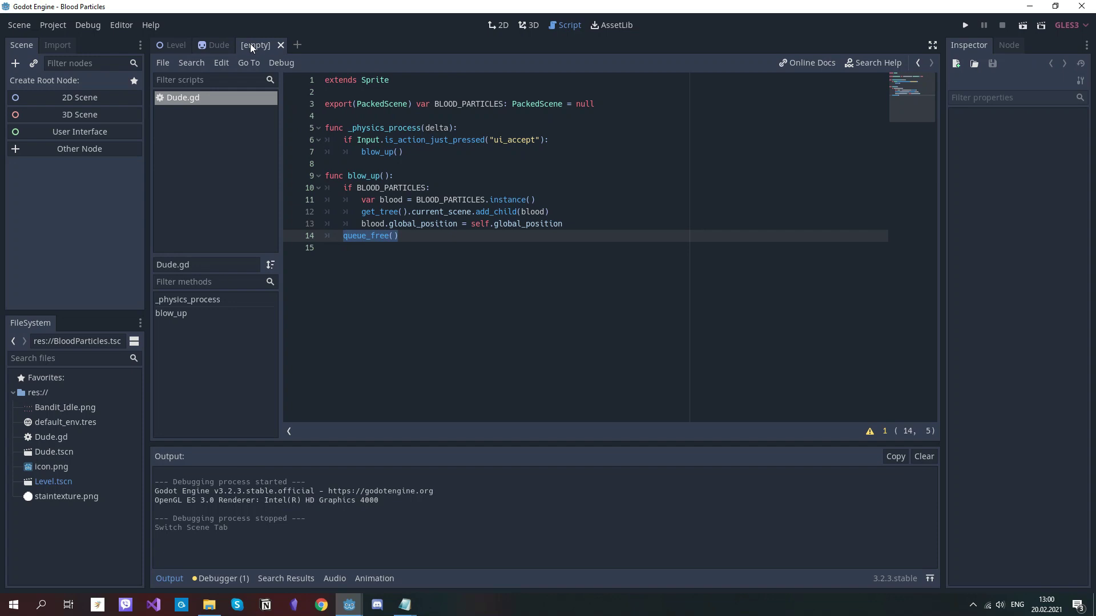
left_click(131, 151)
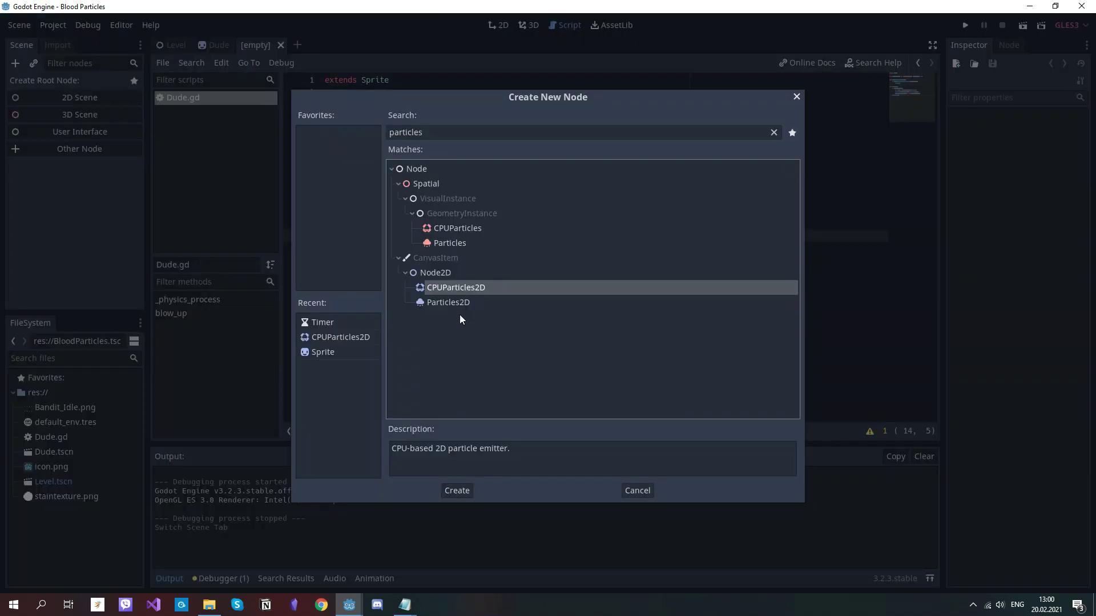
key("Down")
key("Up")
key("Down")
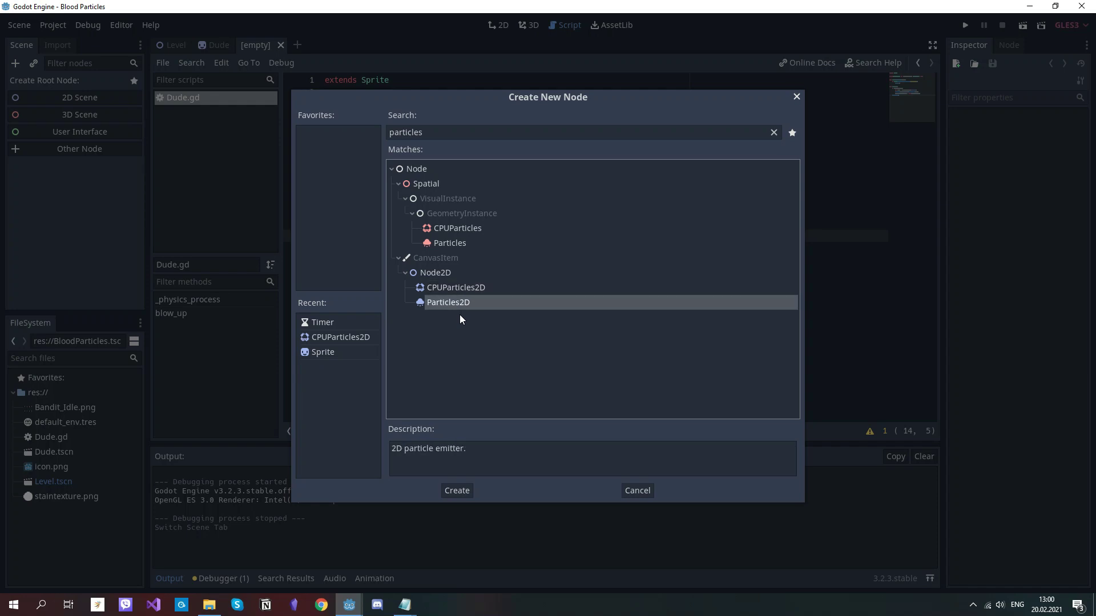
key("Up")
key("Down")
key("Up")
key("Return")
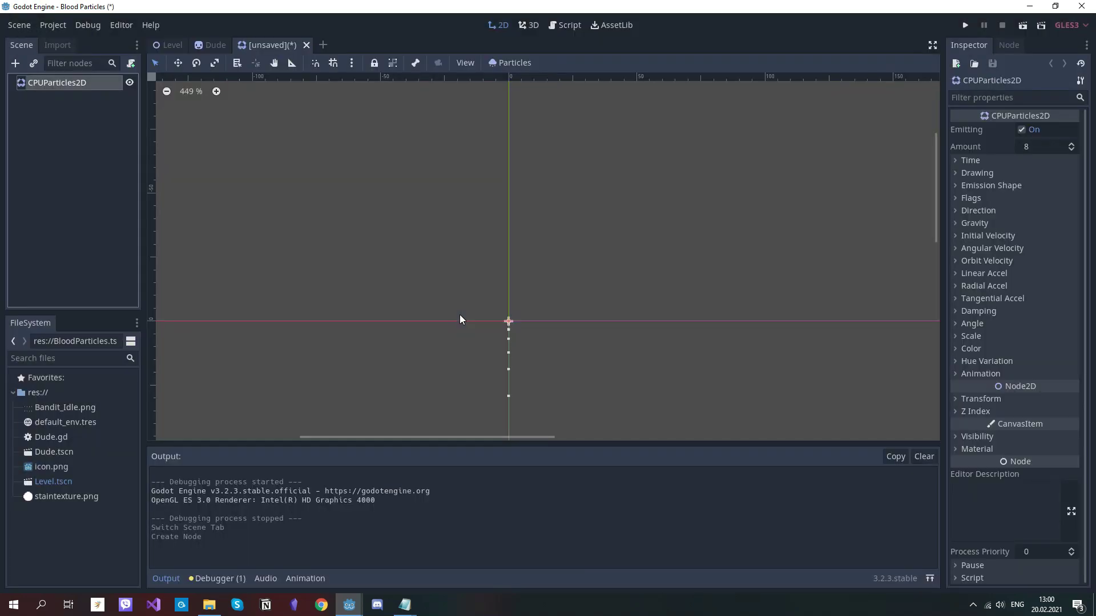
Rename the root to BloodParticles and save the scene as BloodParticles.tscn
double_click(77, 83)
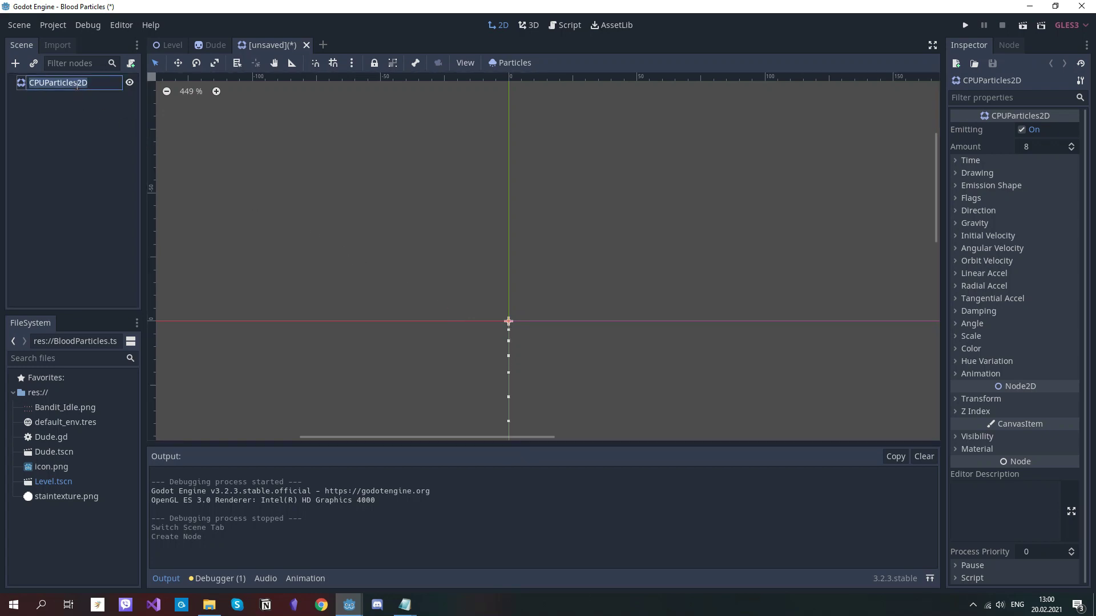
type("BloodParticles")
key("Return")
key("ctrl+s")
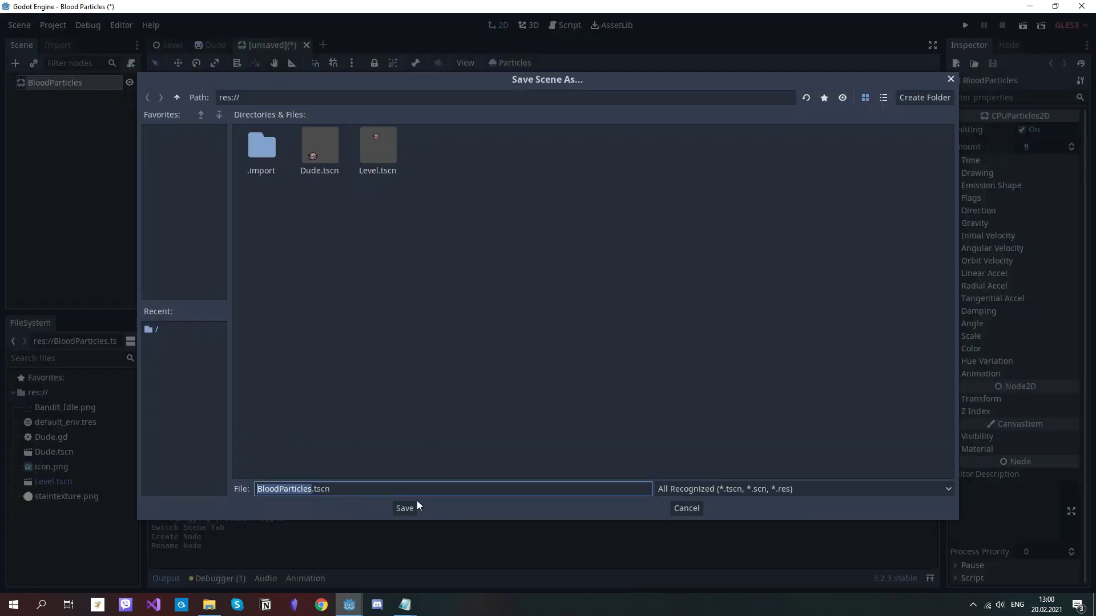
left_click(406, 508)
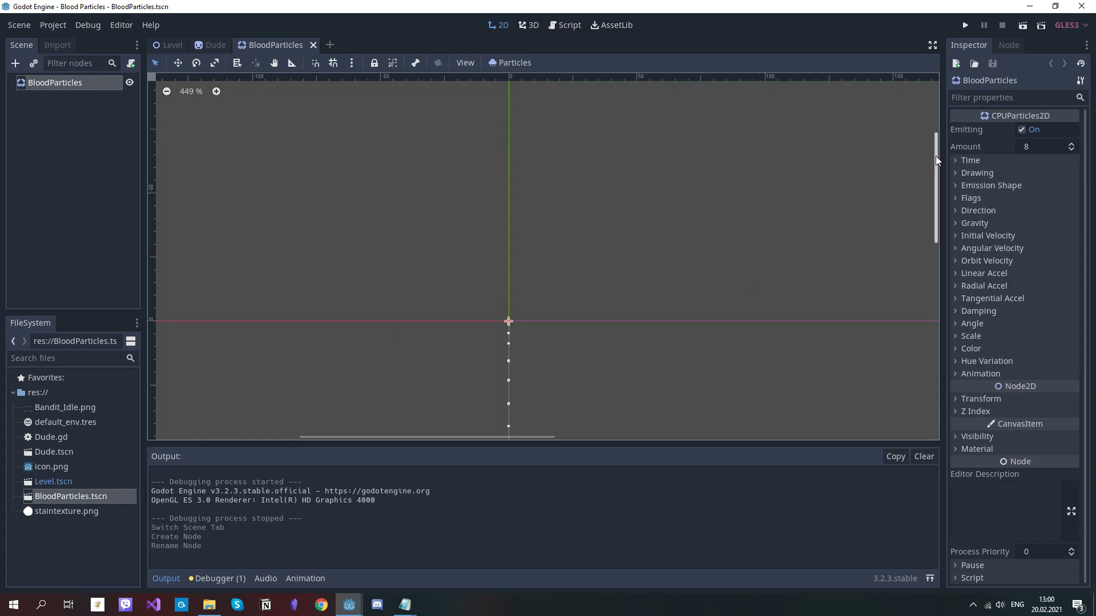
Give the emitter 32 particles, explosiveness 1 and the staintexture.png texture
left_click(1054, 147)
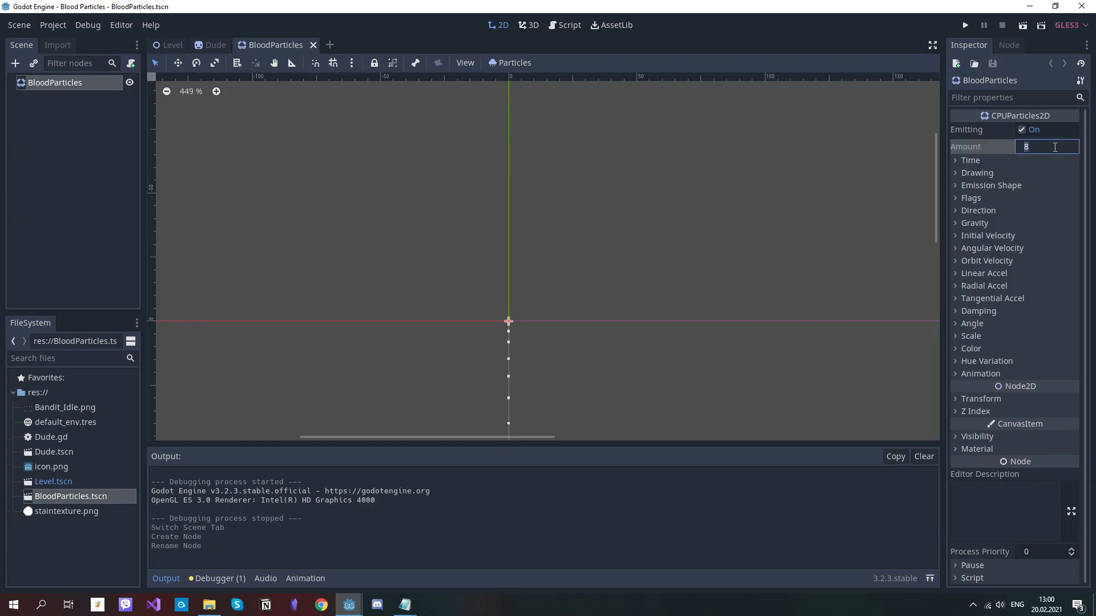
type("32")
key("Return")
left_click(1008, 158)
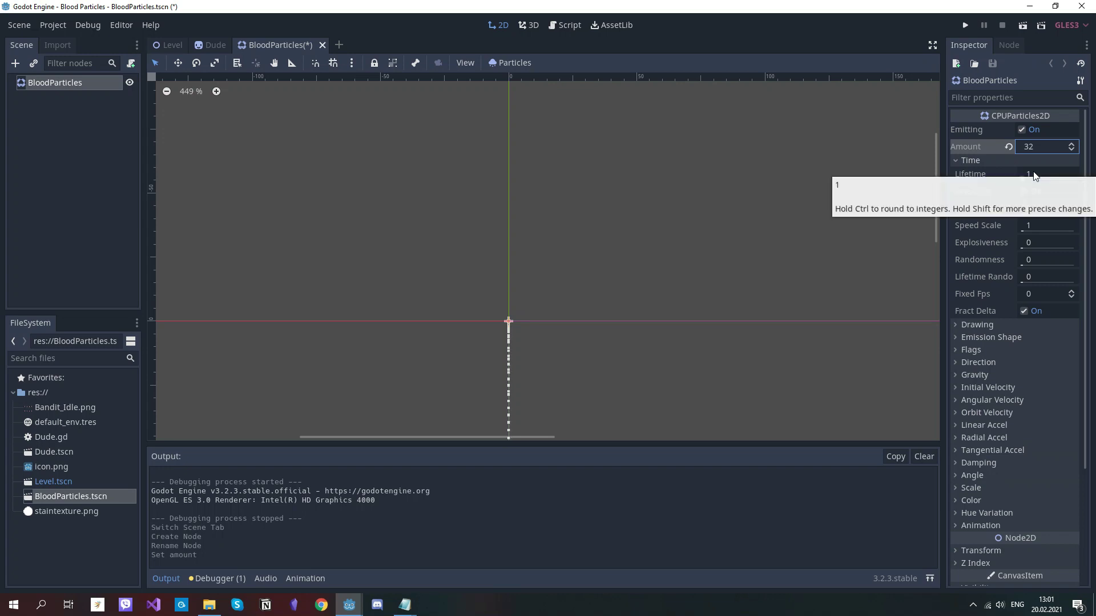
left_click_drag(1023, 249, 1074, 246)
scroll(521, 334, "up", 5)
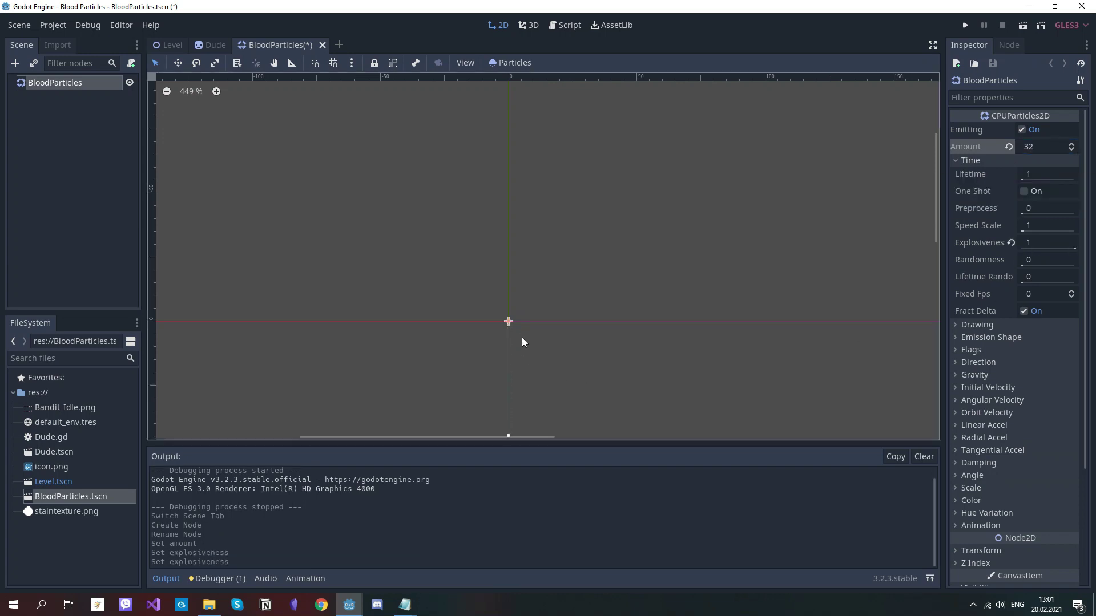
left_click(983, 327)
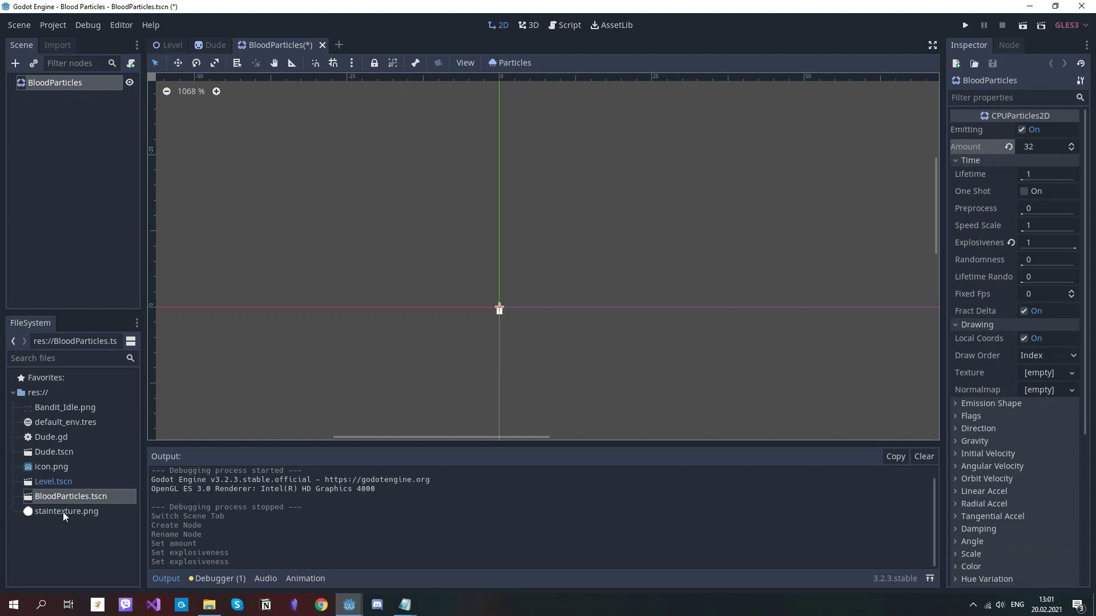
mouse_move(63, 512)
left_mouse_down()
mouse_move(1091, 369)
mouse_move(1041, 374)
left_mouse_up()
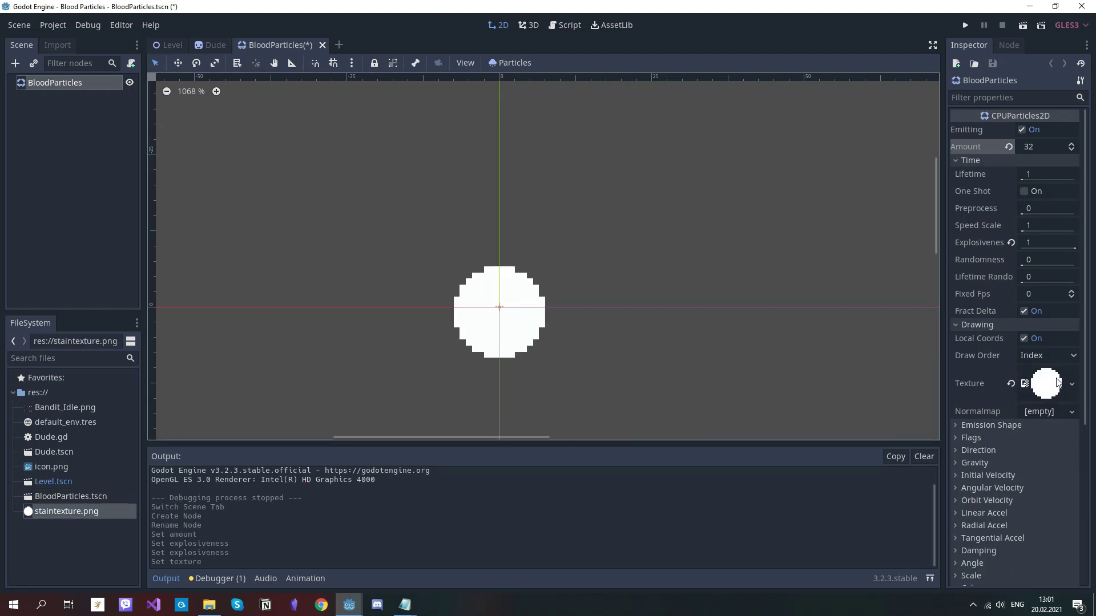
scroll(997, 331, "down", 3)
Widen the spread to 180, set gravity to 0 and set the initial velocity
left_click(997, 331)
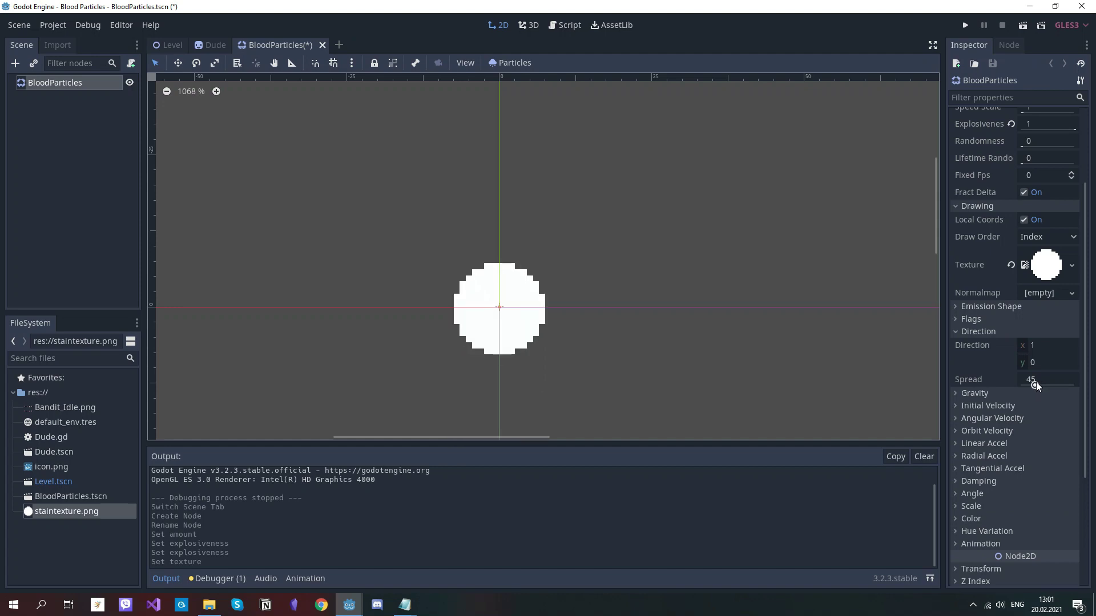
left_click_drag(1035, 385, 1074, 385)
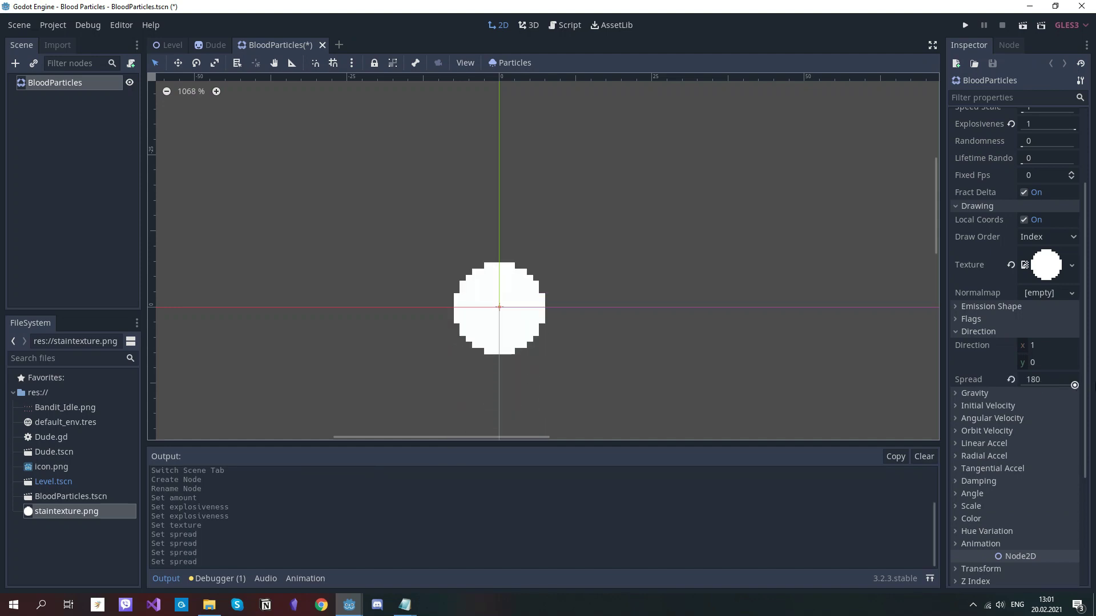
left_click(1006, 391)
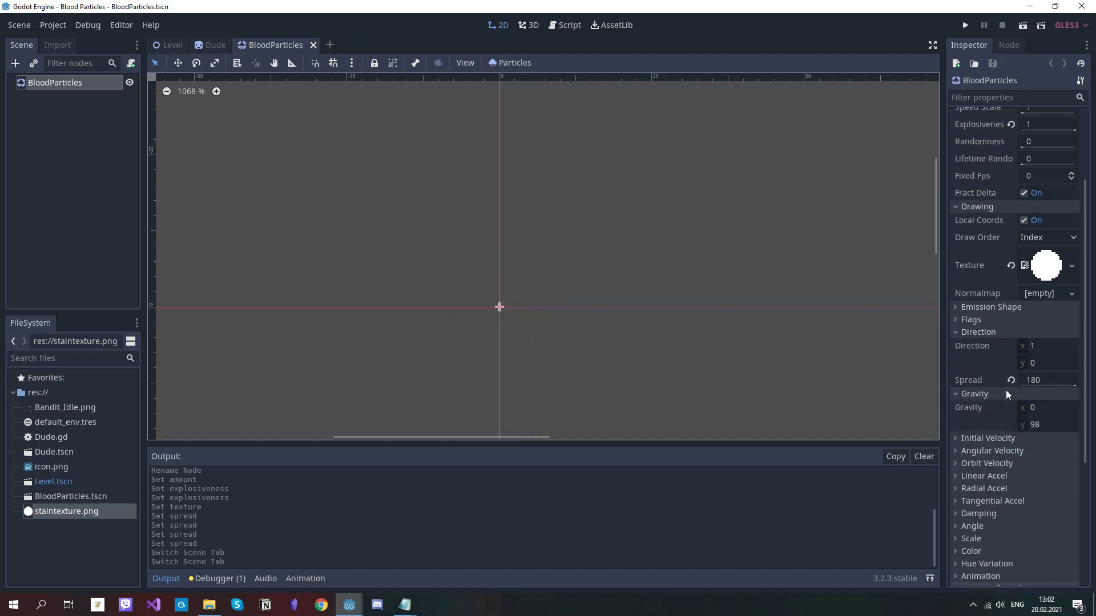
left_click(1031, 419)
type("0")
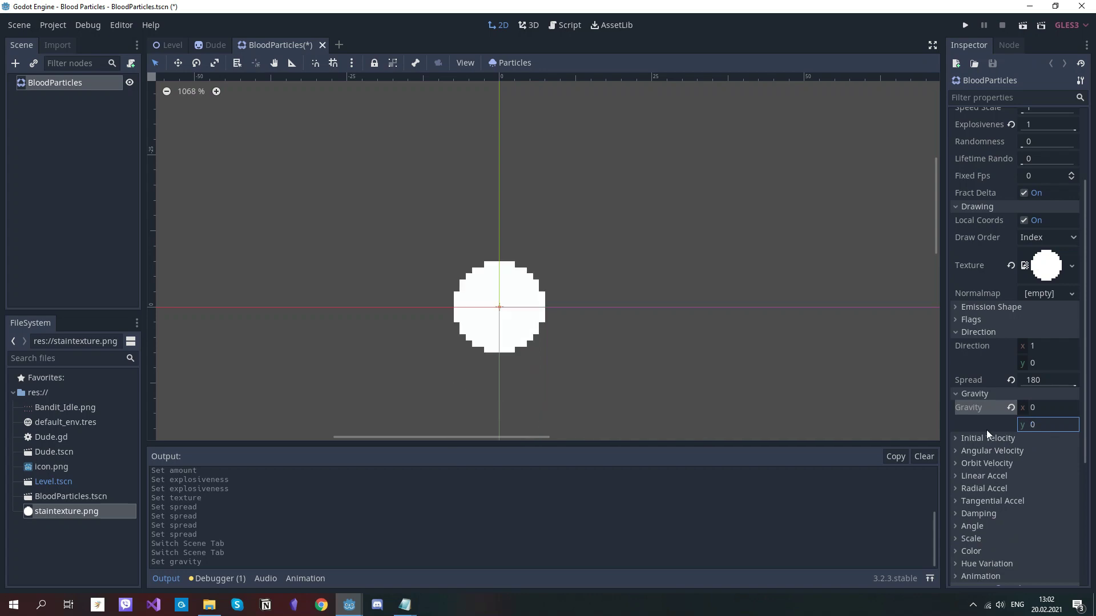
left_click(987, 438)
scroll(986, 435, "down", 2)
left_click(1051, 394)
type("100")
key("Return")
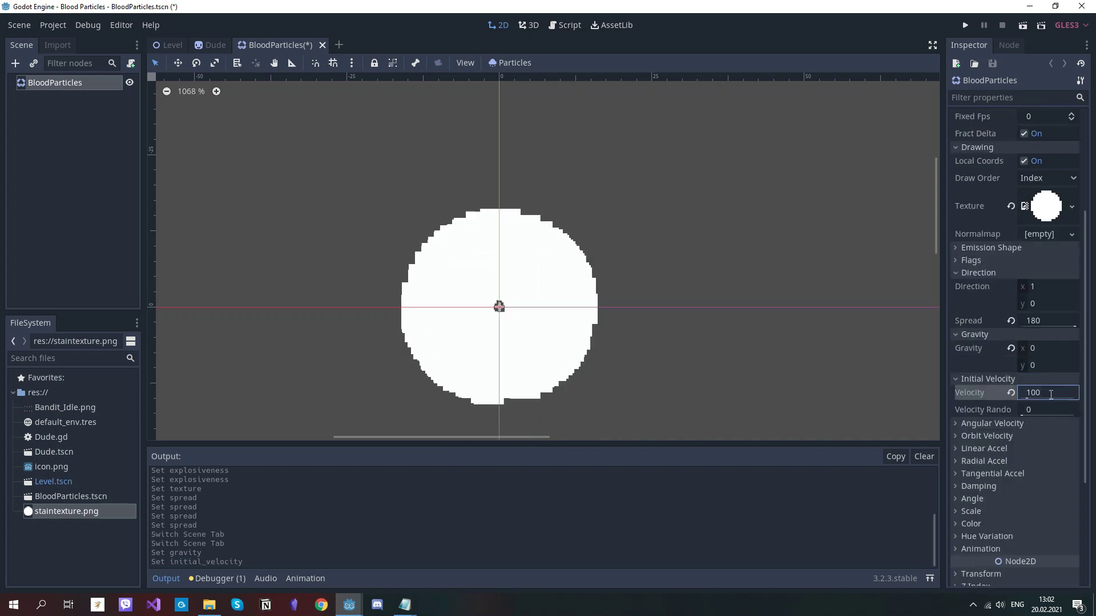
scroll(1008, 393, "down", 2)
Set acceleration -50, velocity randomness 0.95, damping 100 and scale 0.5
left_click(995, 390)
left_click(1042, 401)
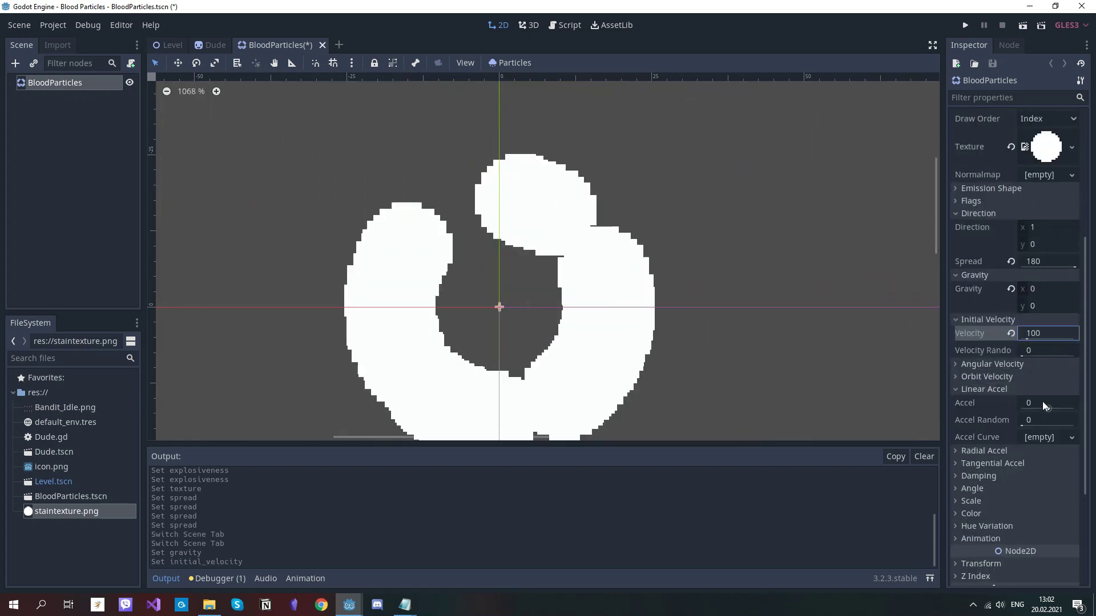
type("-50")
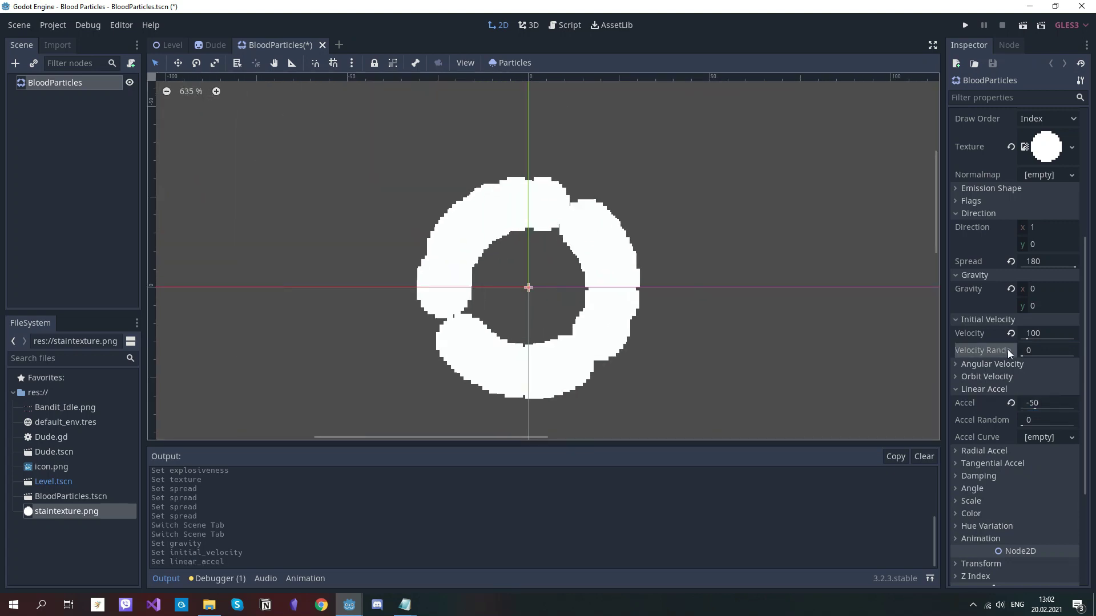
left_click_drag(1007, 349, 1073, 357)
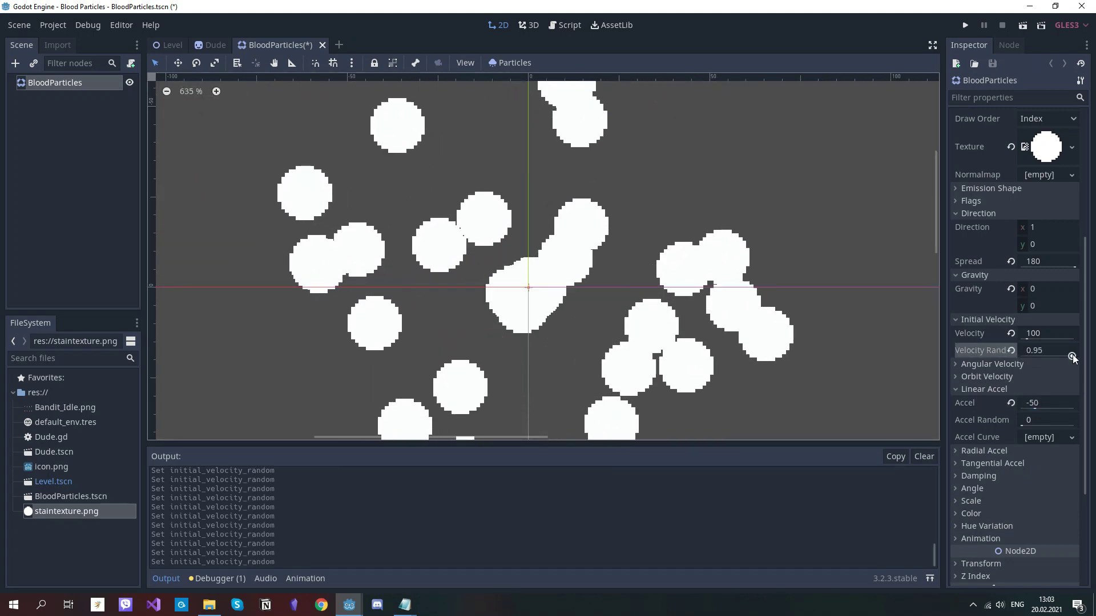
left_click(978, 476)
left_click(1042, 489)
type("100")
scroll(1027, 479, "down", 3)
left_click(971, 431)
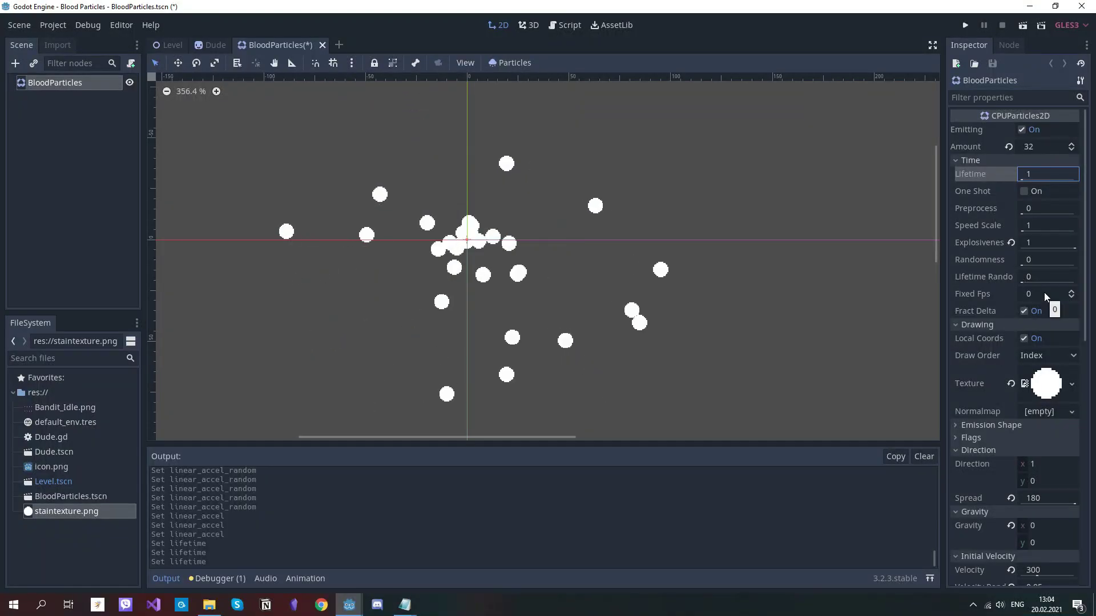
Set lifetime 5, One Shot and red colour, previewing the burst with emitting left off
left_click(1027, 175)
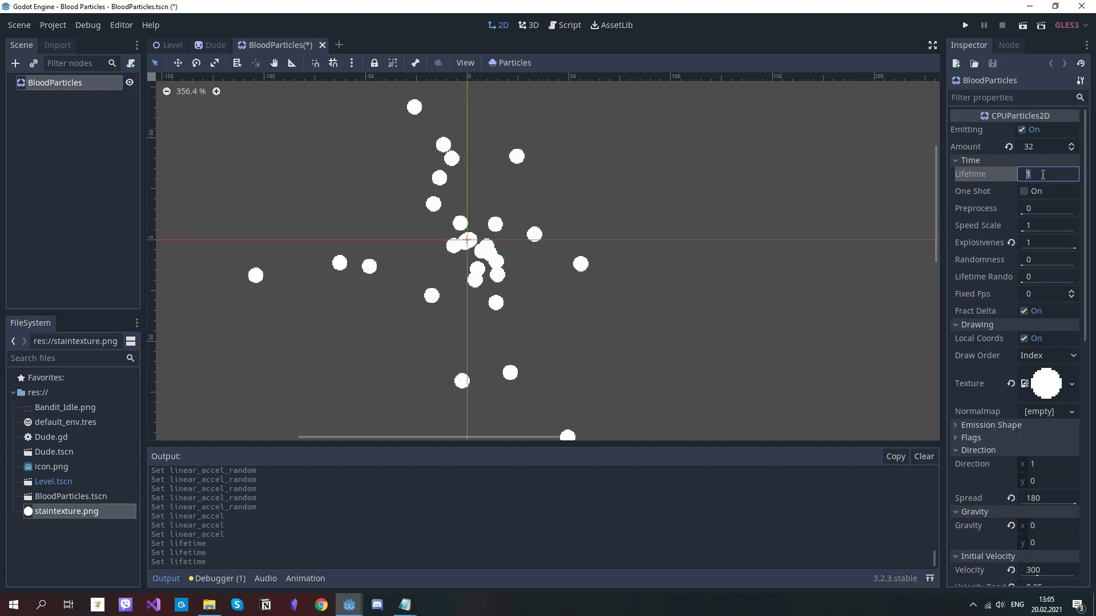
left_click(1043, 175)
type("5")
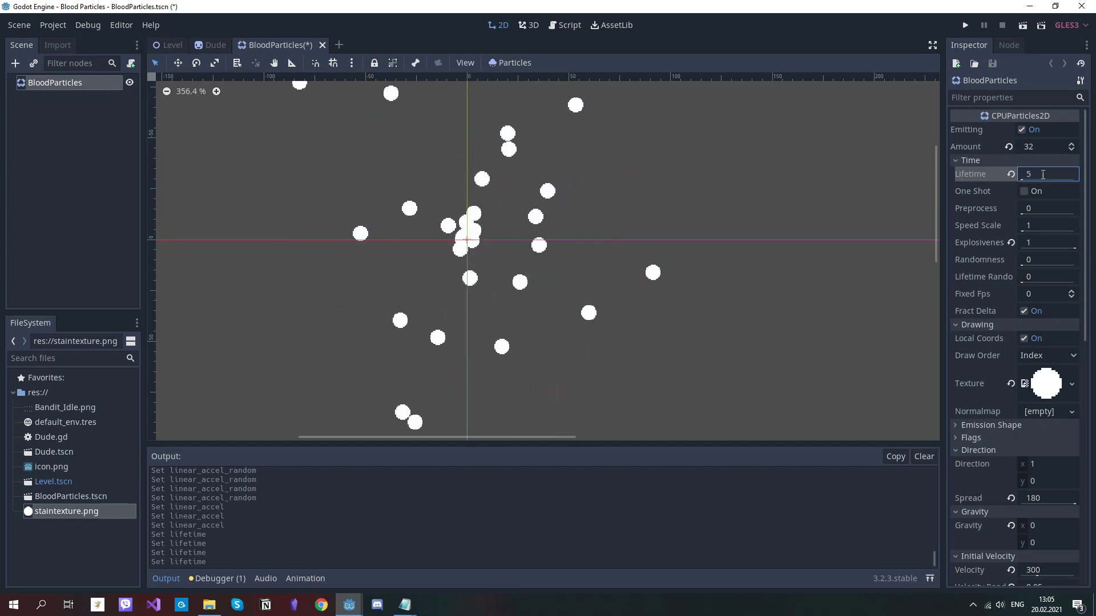
key("Return")
left_click(1023, 190)
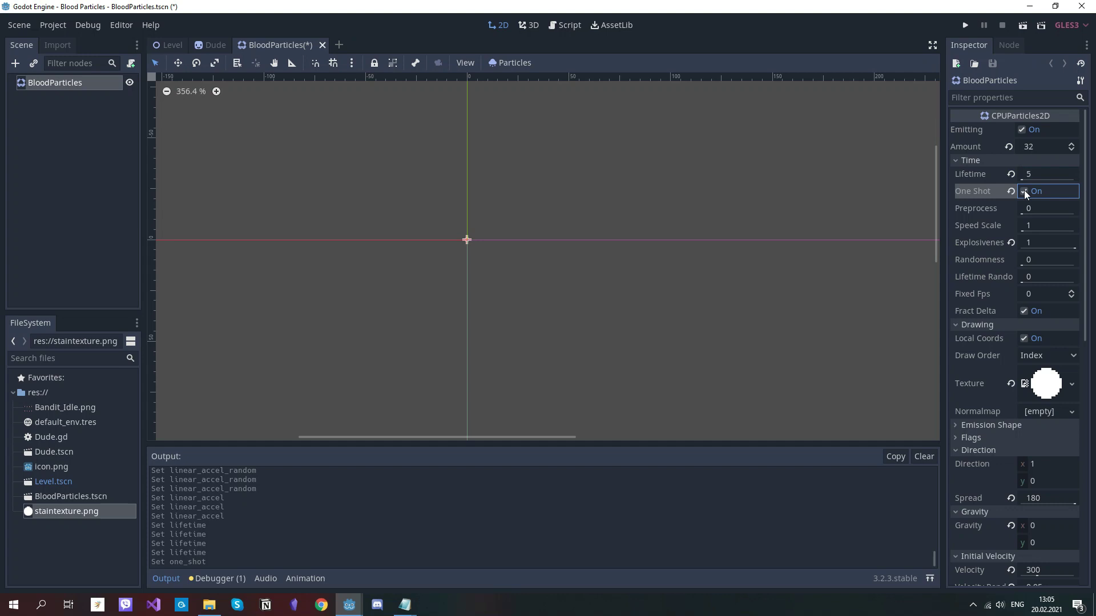
scroll(1024, 197, "down", 5)
scroll(1052, 368, "down", 5)
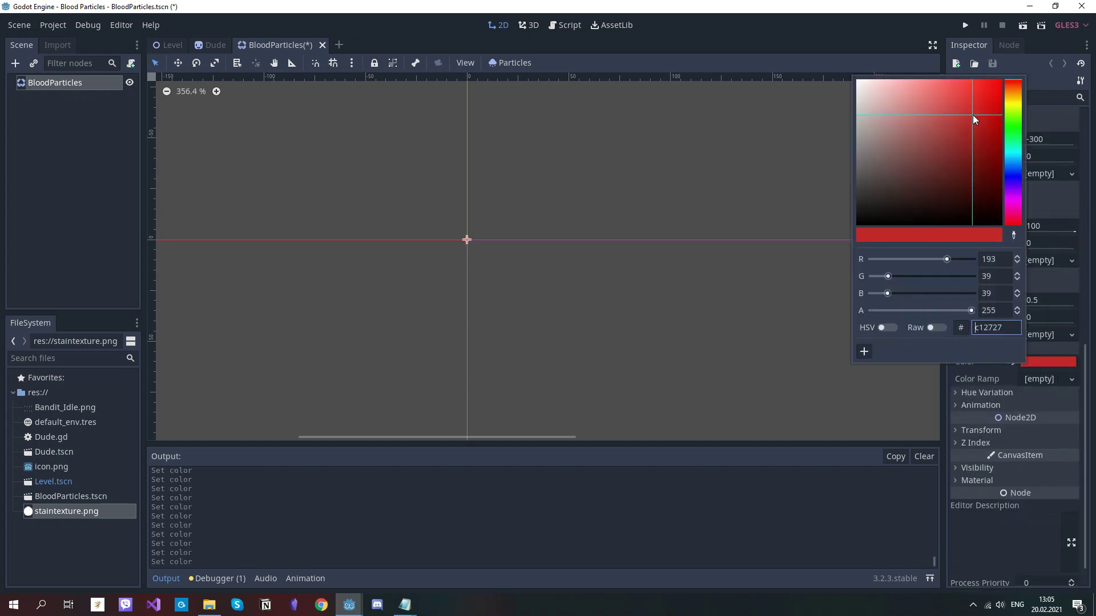
left_click(1059, 362)
scroll(1059, 363, "up", 5)
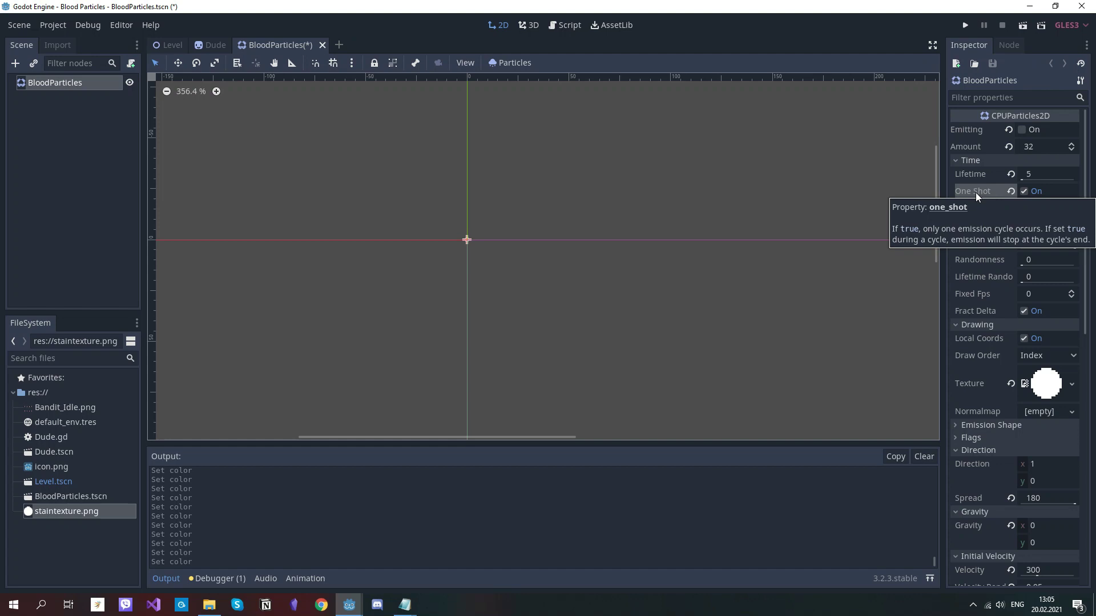
left_click(1023, 130)
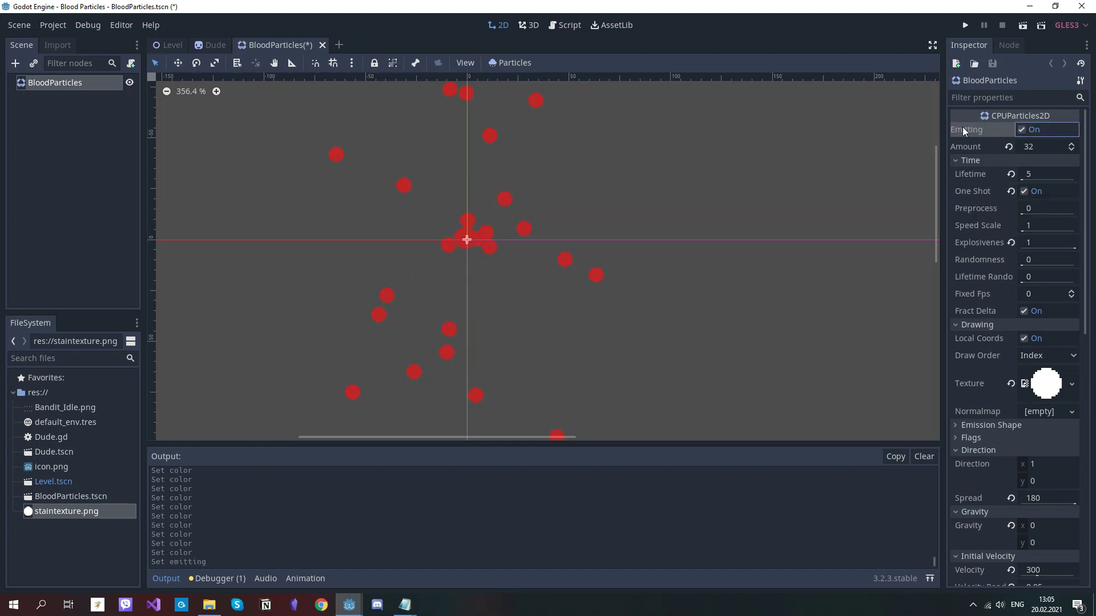
left_click(1019, 129)
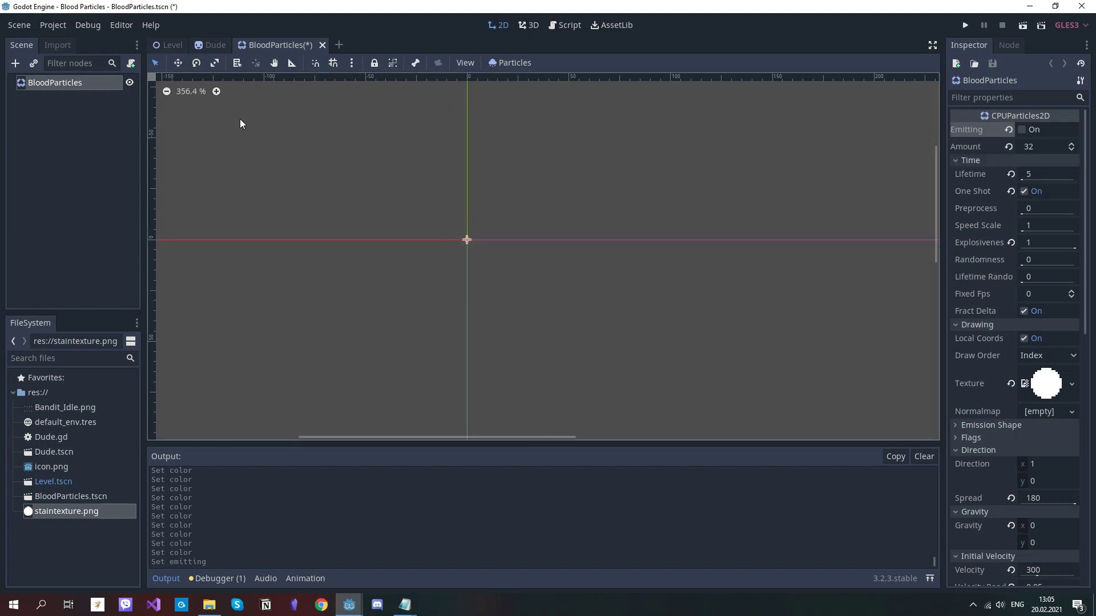
middle_click_drag(453, 240, 484, 316)
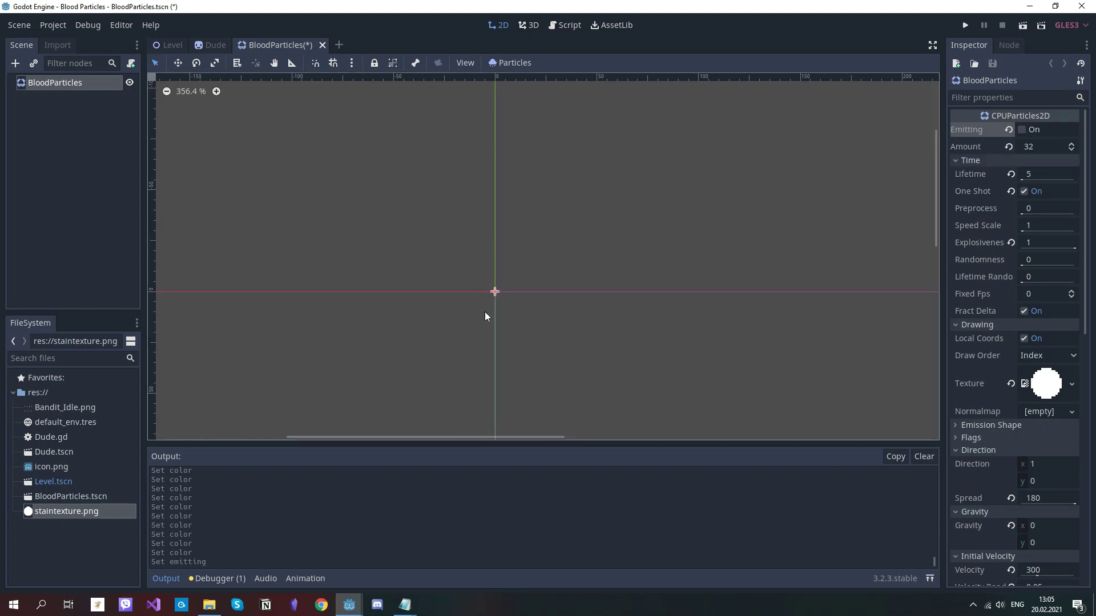
Attach a new BloodParticles.gd script and return to the Dude scene
left_click(130, 63)
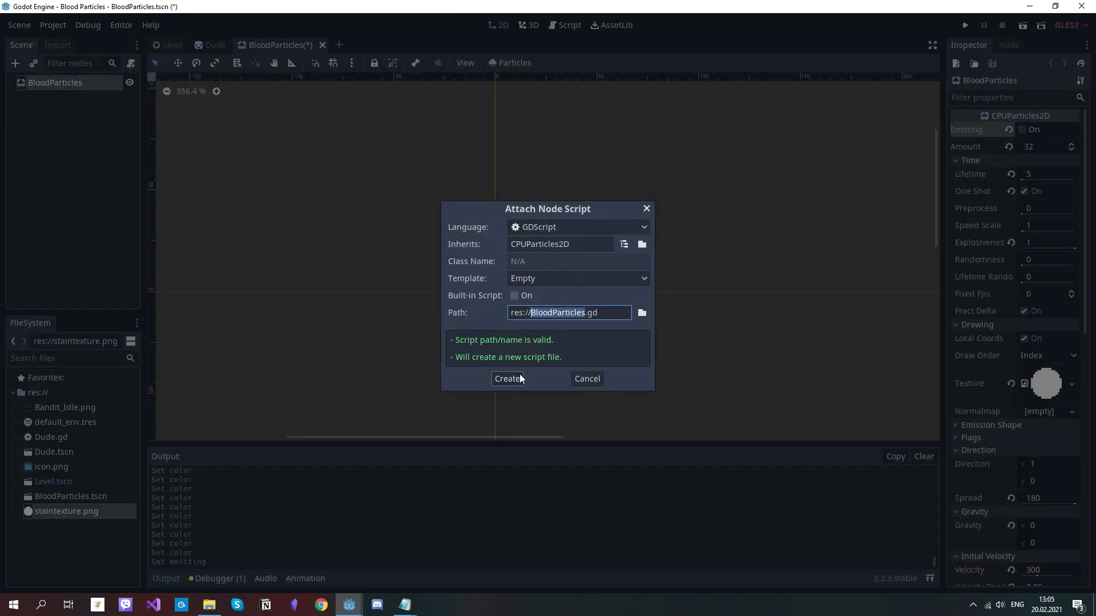
left_click(519, 377)
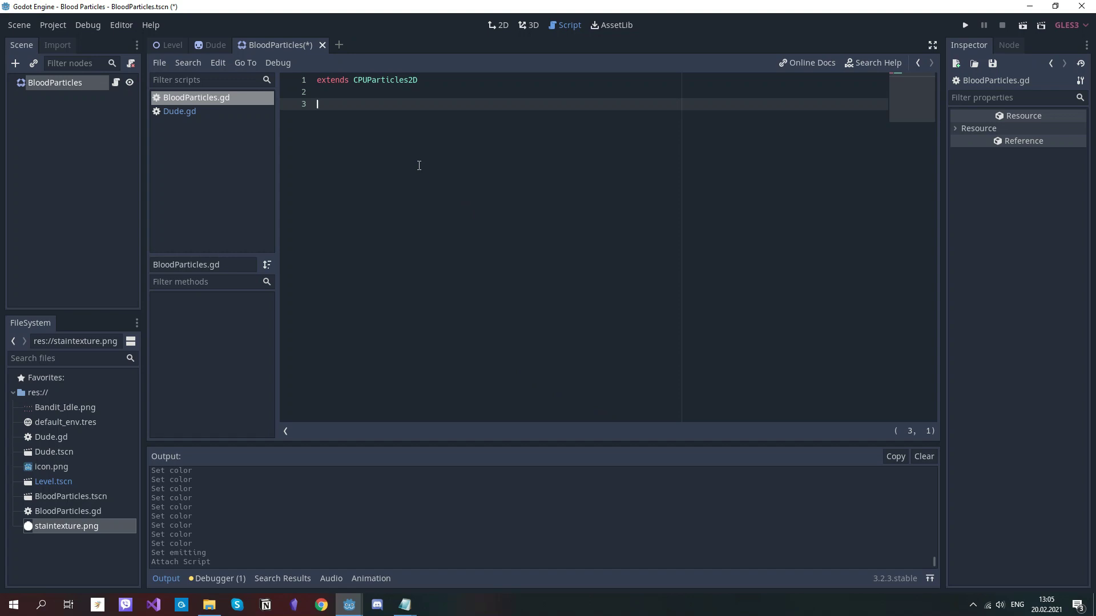
left_click(210, 44)
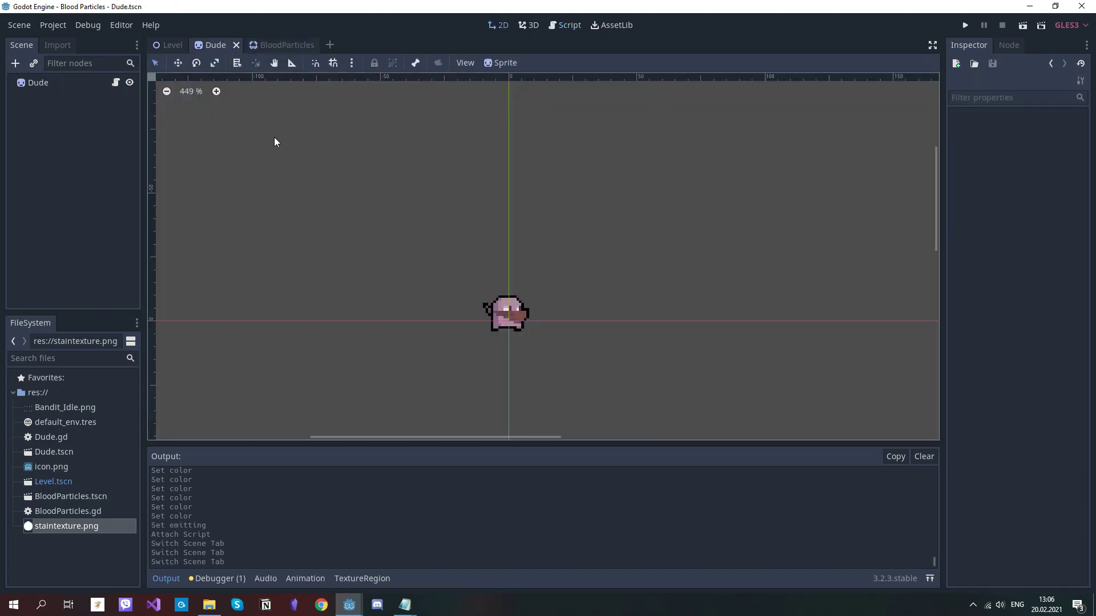
Assign BloodParticles.tscn to the Dude's Blood Particles property and run the game
left_click(41, 83)
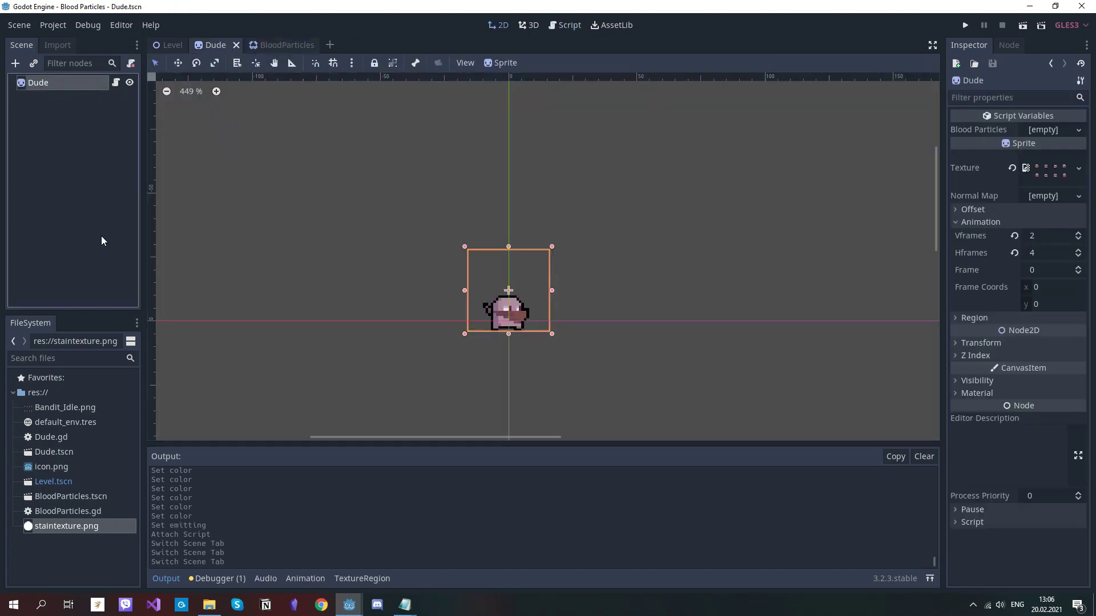
left_click_drag(68, 497, 1041, 134)
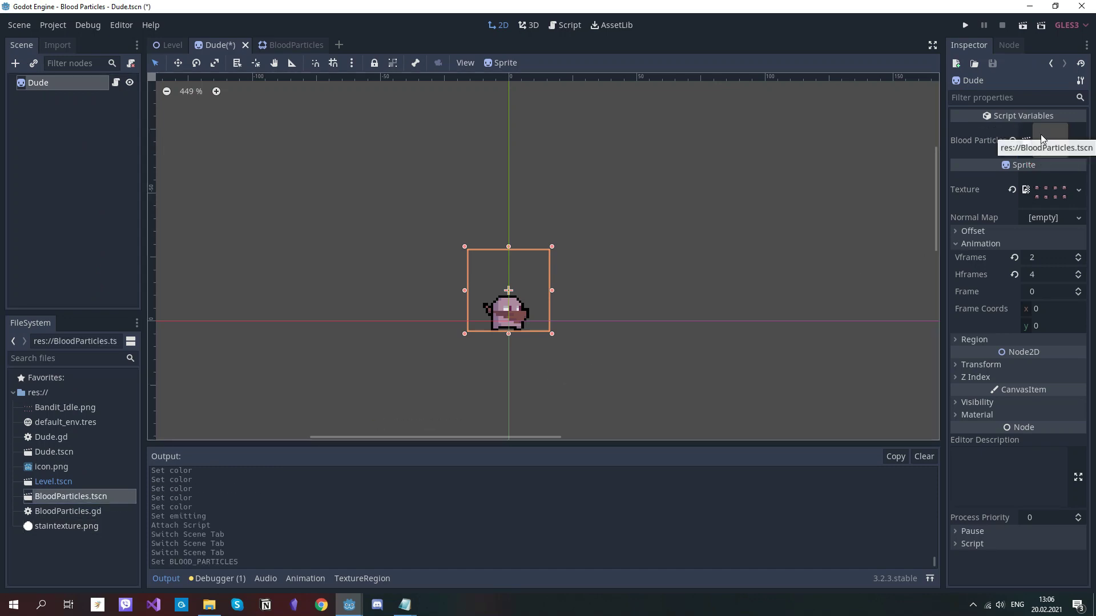
key("F5")
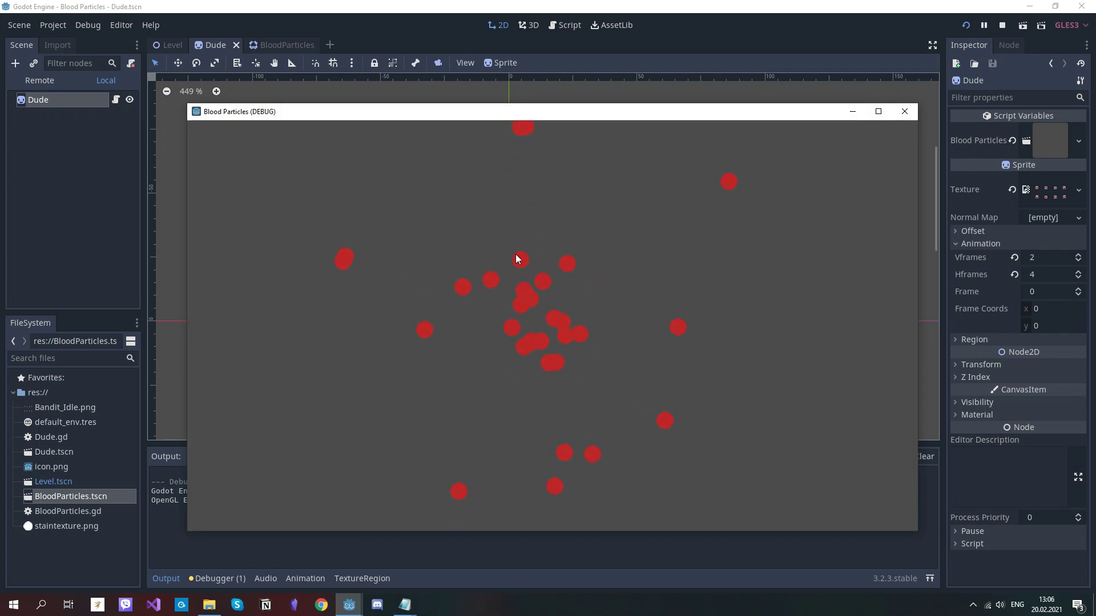
Inspect the live BloodParticles node, close the game, and reopen the BloodParticles scene
left_click(40, 79)
left_click(108, 134)
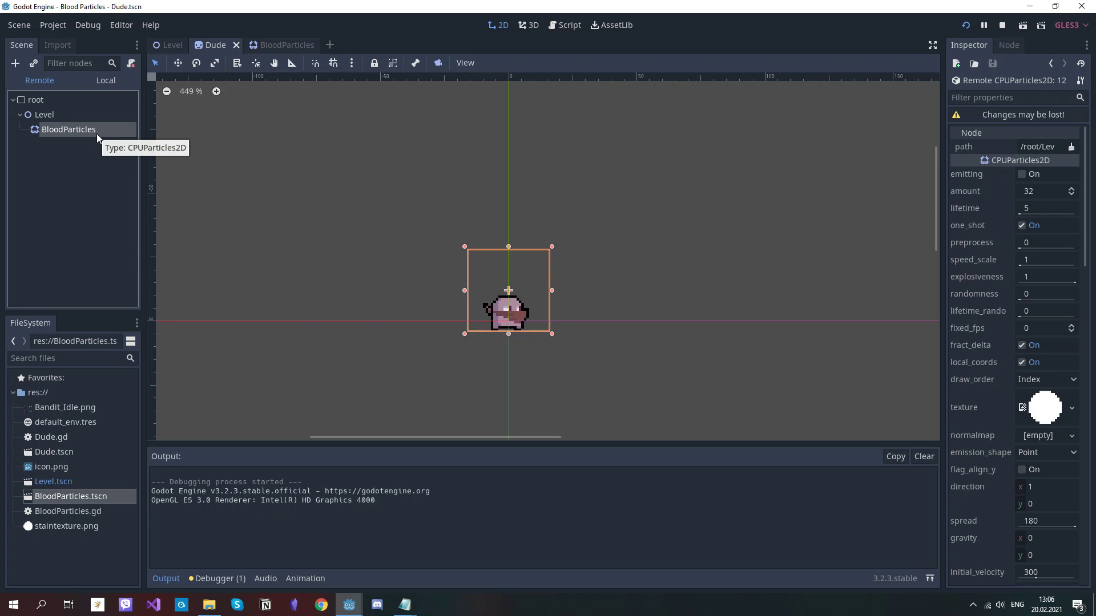
mouse_move(349, 606)
left_click(474, 565)
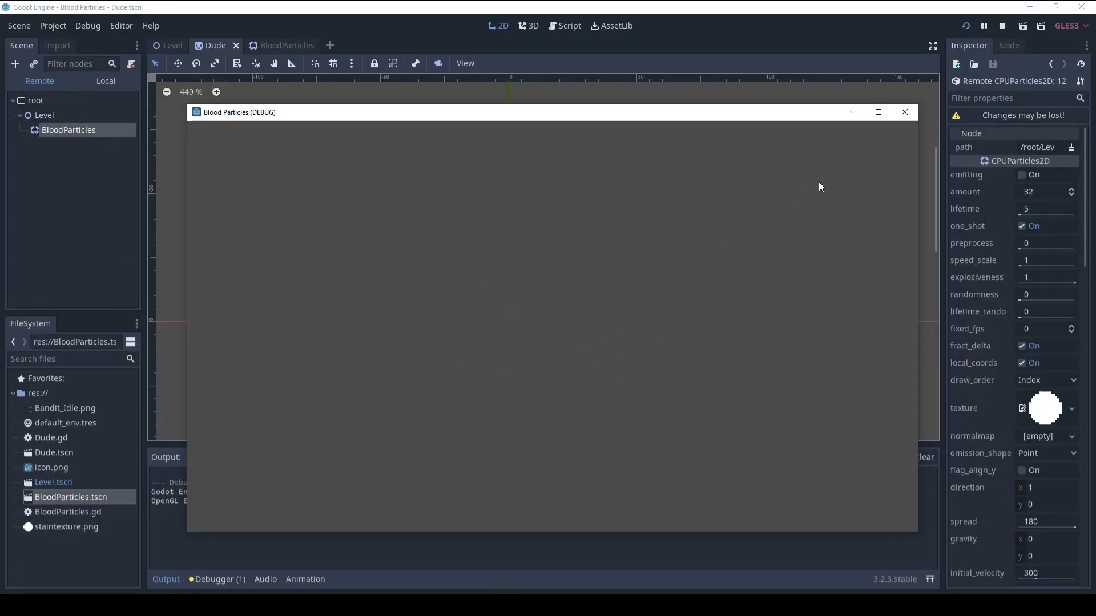
left_click(904, 111)
left_click(281, 44)
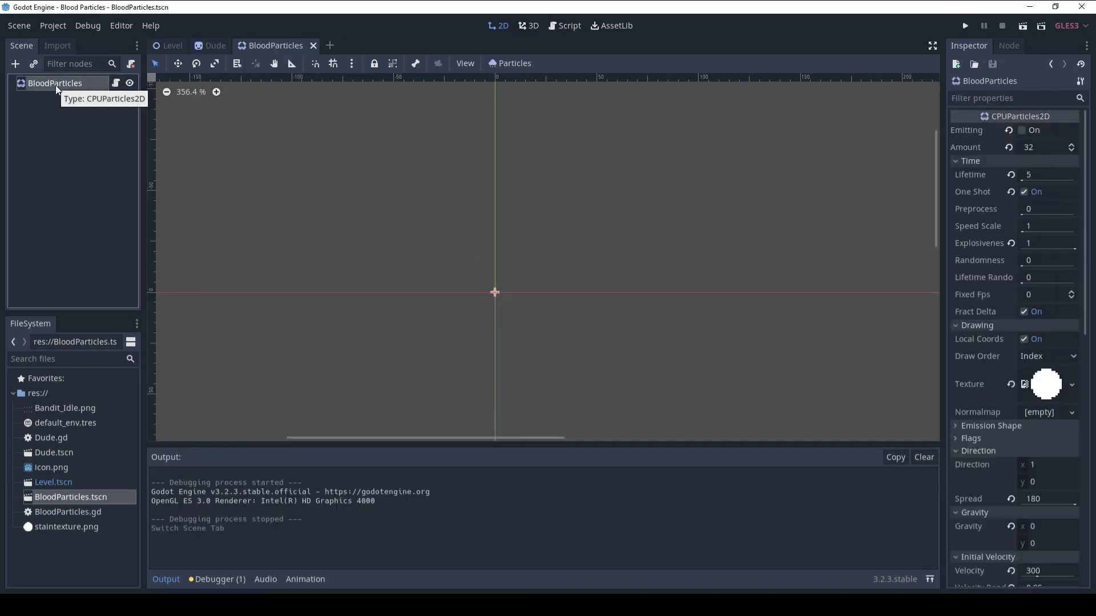
Add a Timer child named DeleteTimer under BloodParticles
right_click(57, 89)
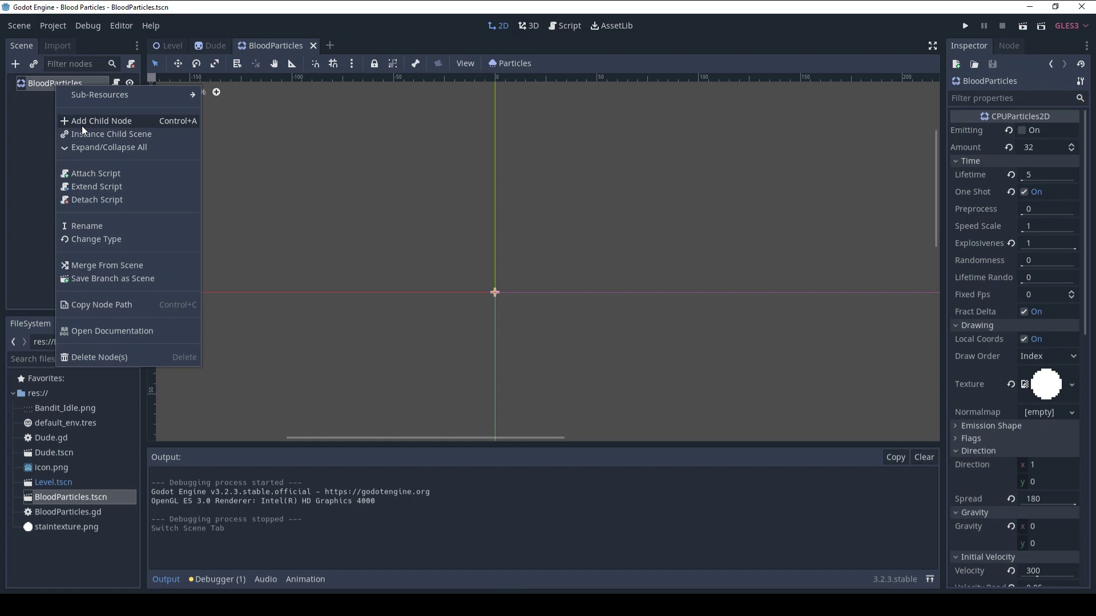
left_click(83, 123)
key("Return")
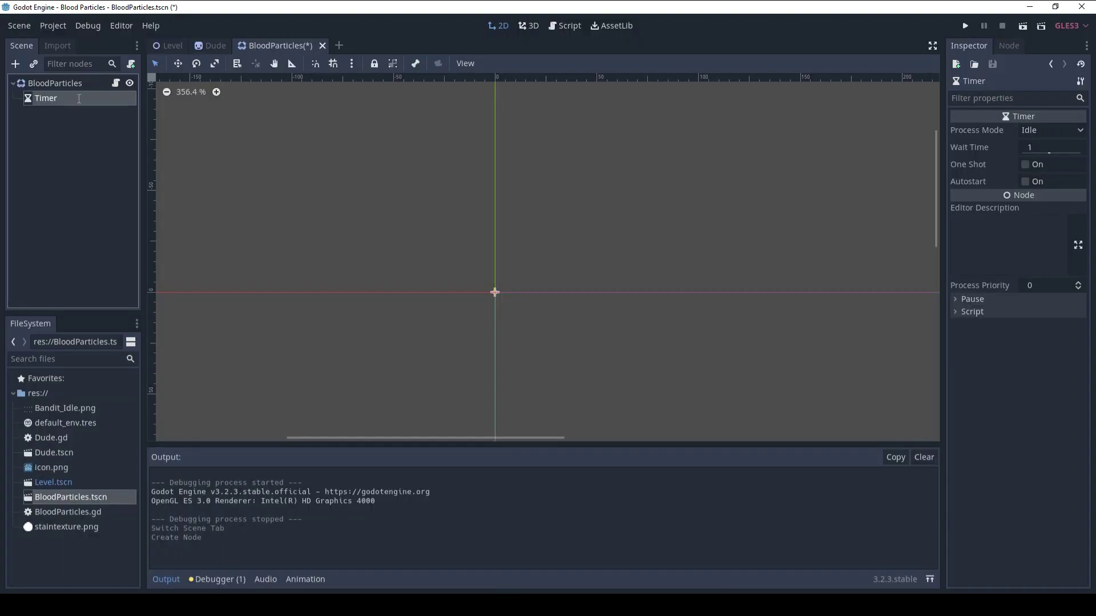
type("Delete")
key("Return")
Make DeleteTimer one-shot and autostarting with a 5-second wait, and list its signals
left_click(1026, 164)
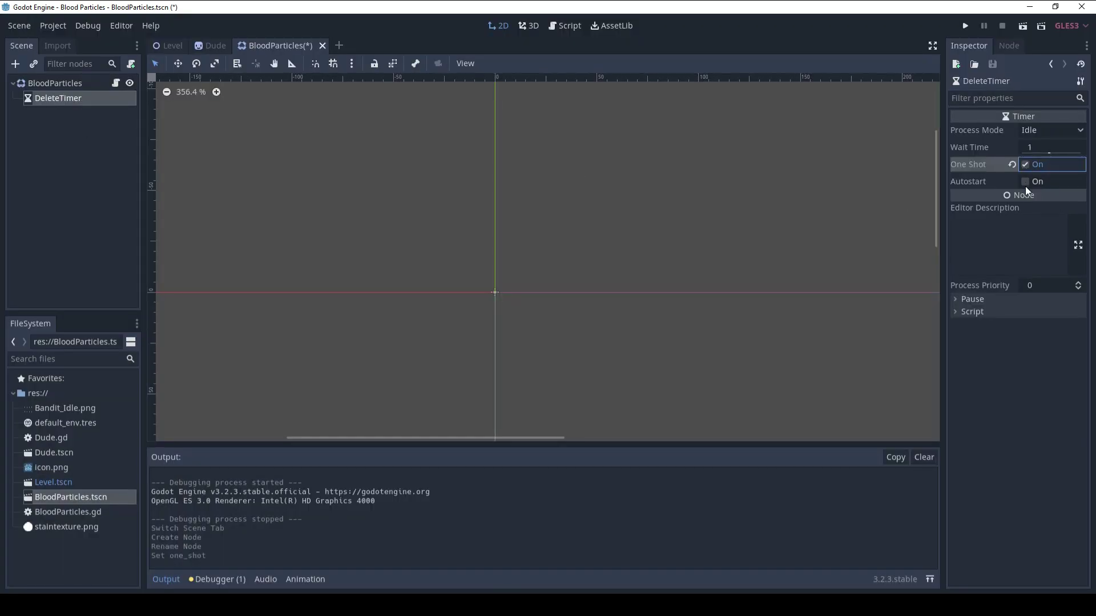
left_click(1027, 181)
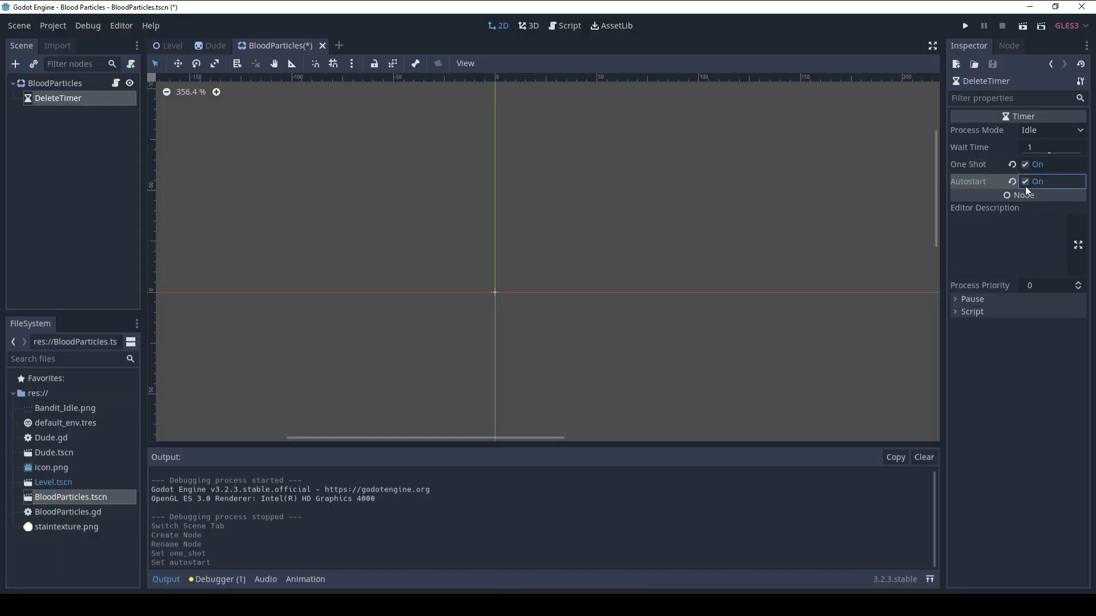
left_click(1030, 149)
type("5")
key("Return")
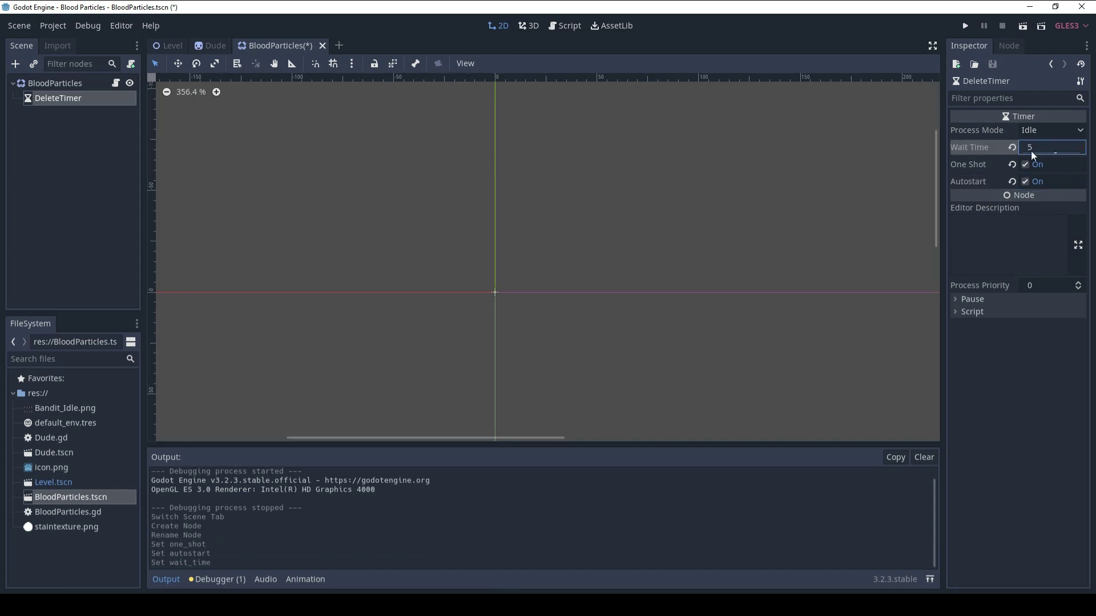
left_click(1009, 45)
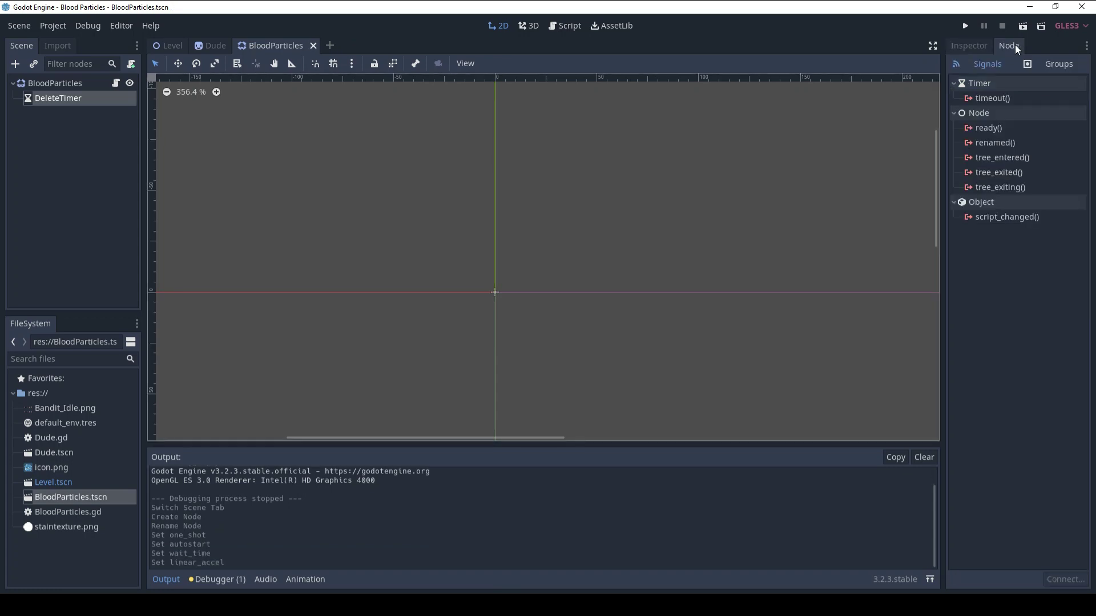
Connect DeleteTimer's timeout to a BloodParticles.gd handler calling queue_free(), then test-run the game
double_click(1018, 99)
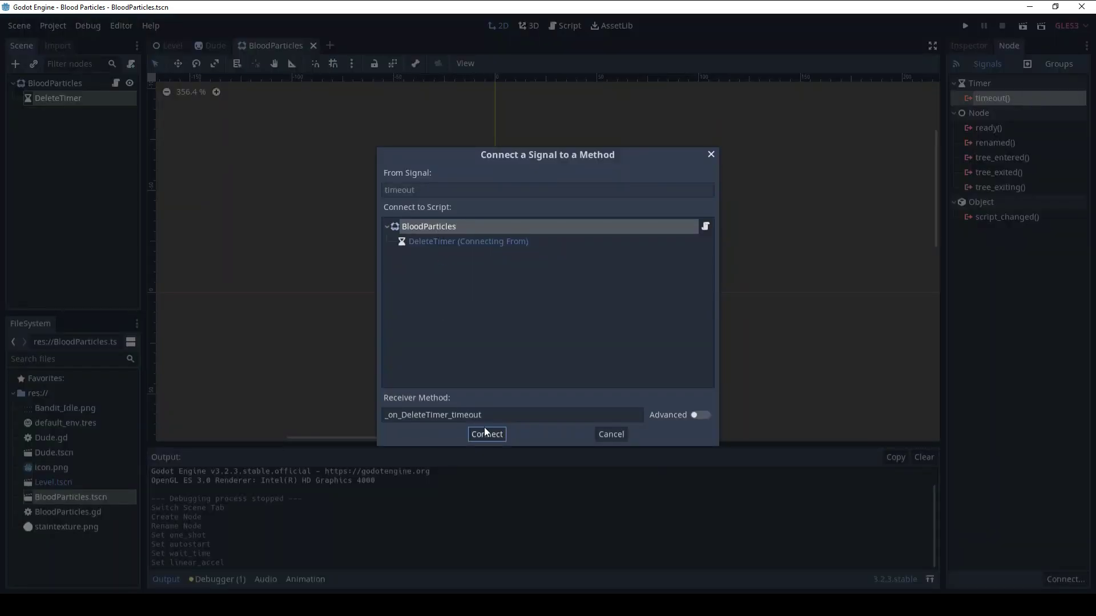
left_click(484, 427)
key("shift+End")
key("Delete")
type("qu")
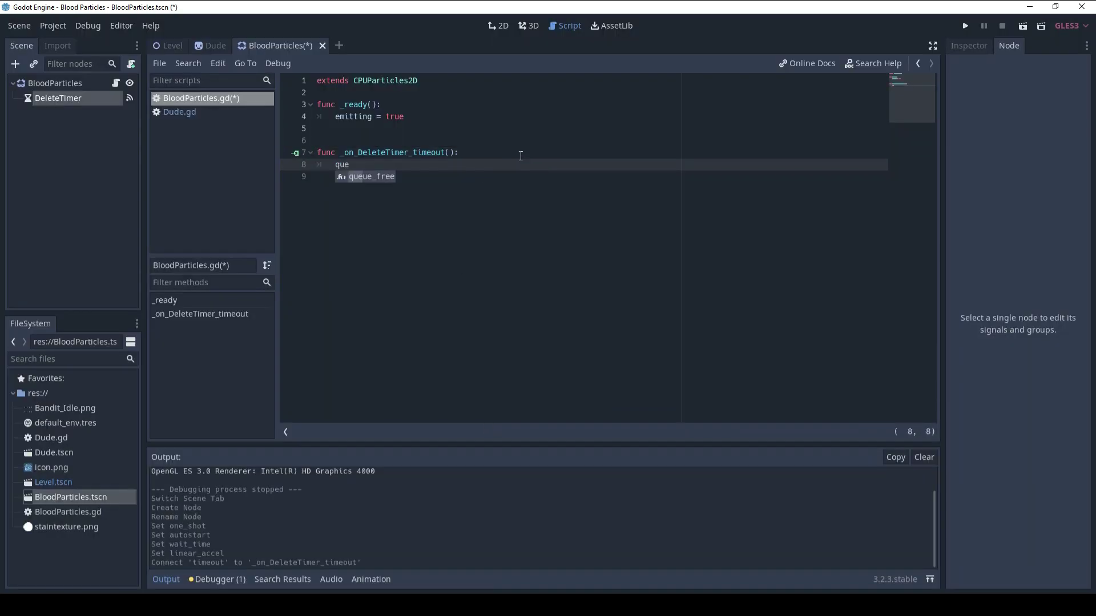
key("Return")
key("F6")
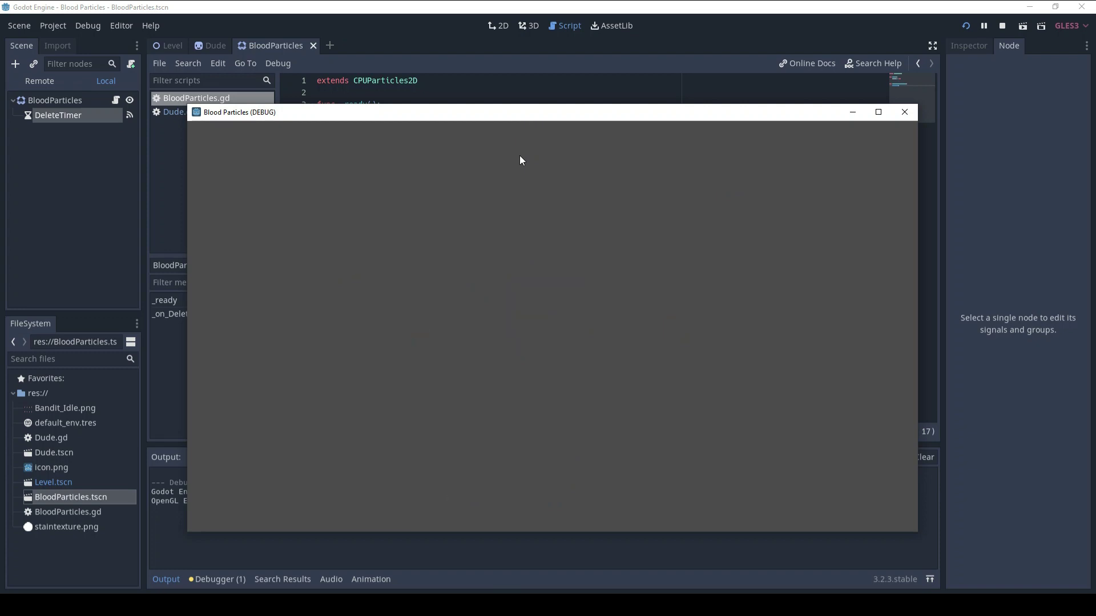
Stop the test run and show the BloodParticles root node's properties in the Inspector
left_click(28, 87)
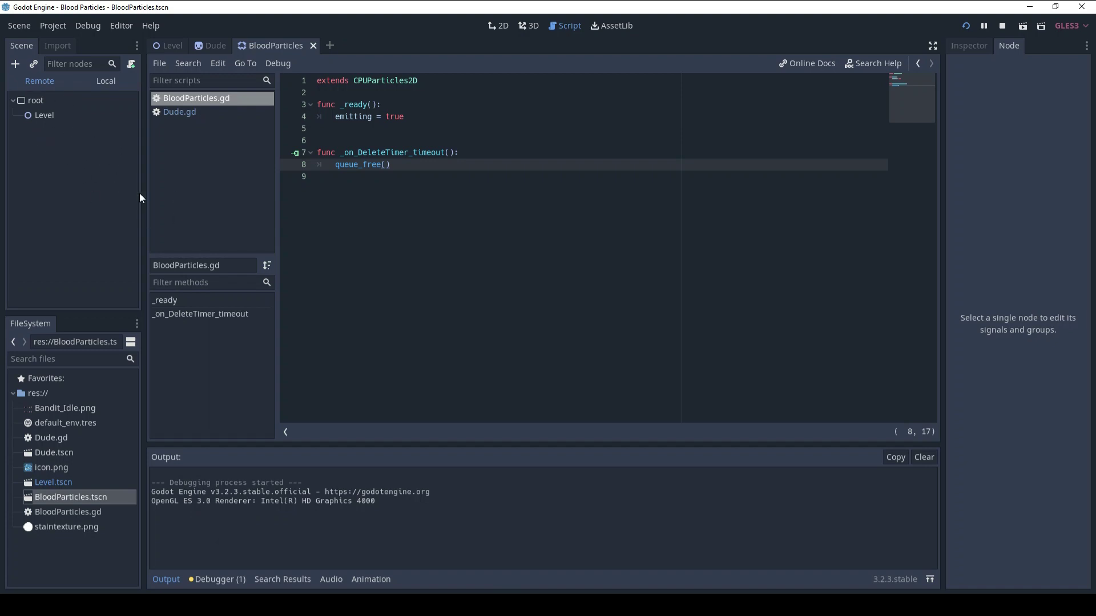
key("F8")
left_click(519, 282)
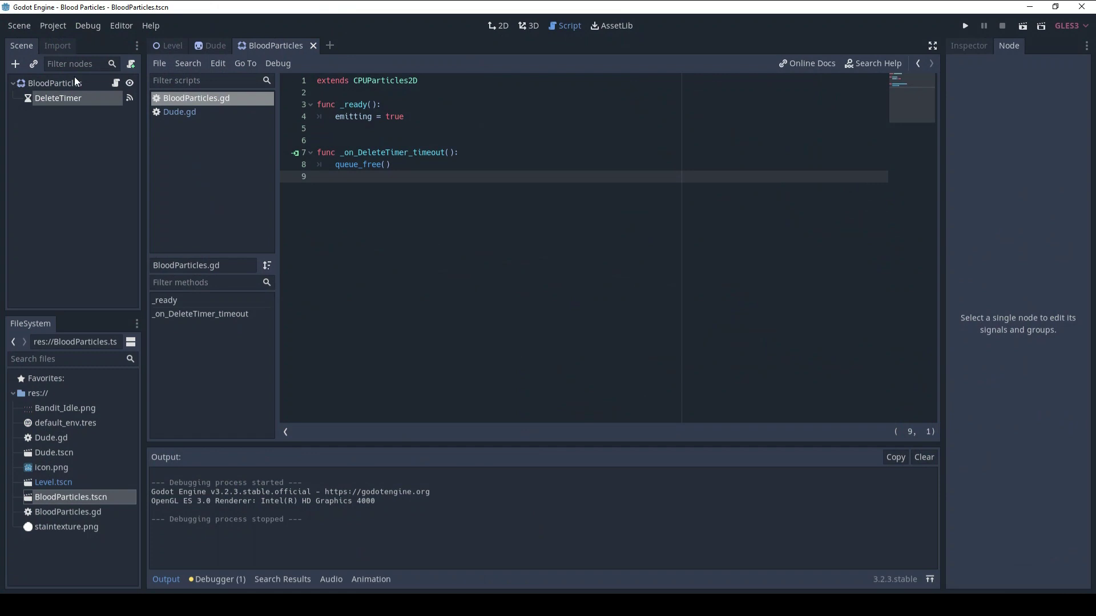
left_click(73, 83)
left_click(968, 47)
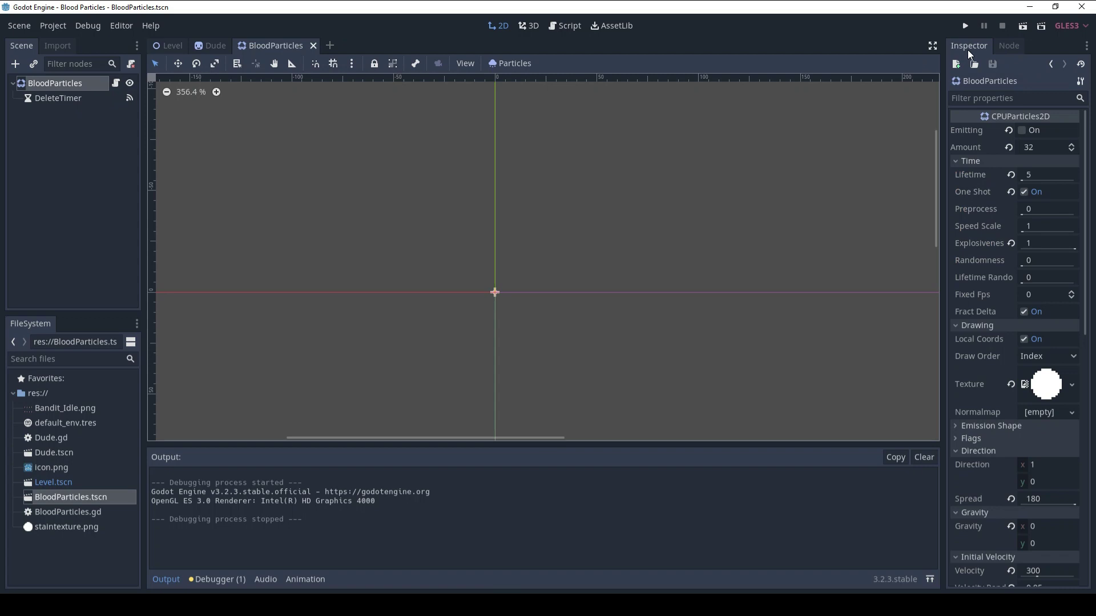
Rename DeleteTimer to FadeTimer, save the scene, and set its wait time to 3
left_click(57, 99)
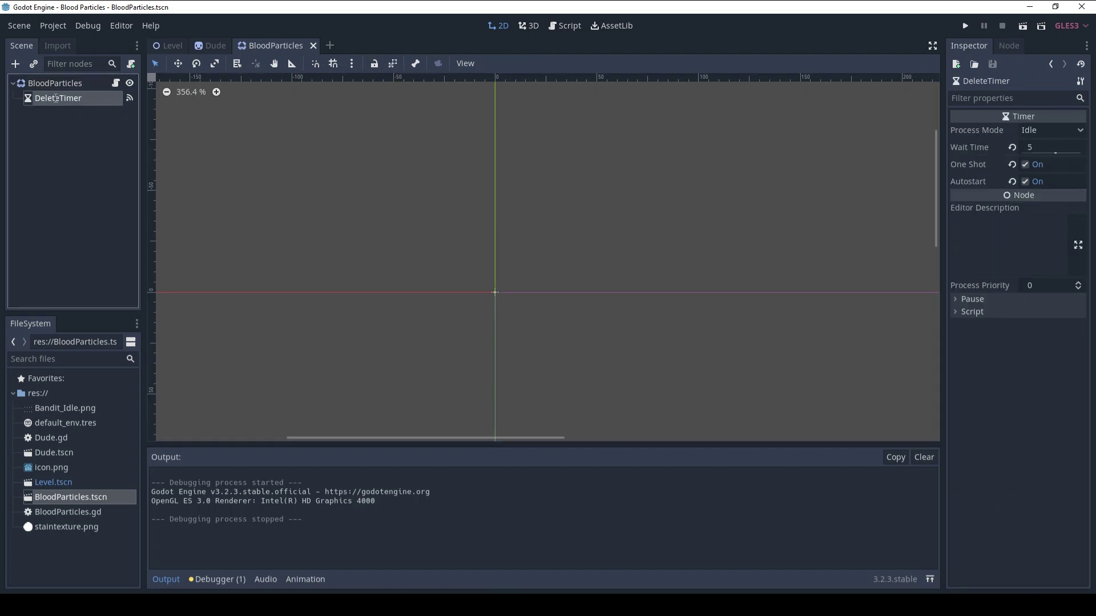
type("FadeTimer")
key("Return")
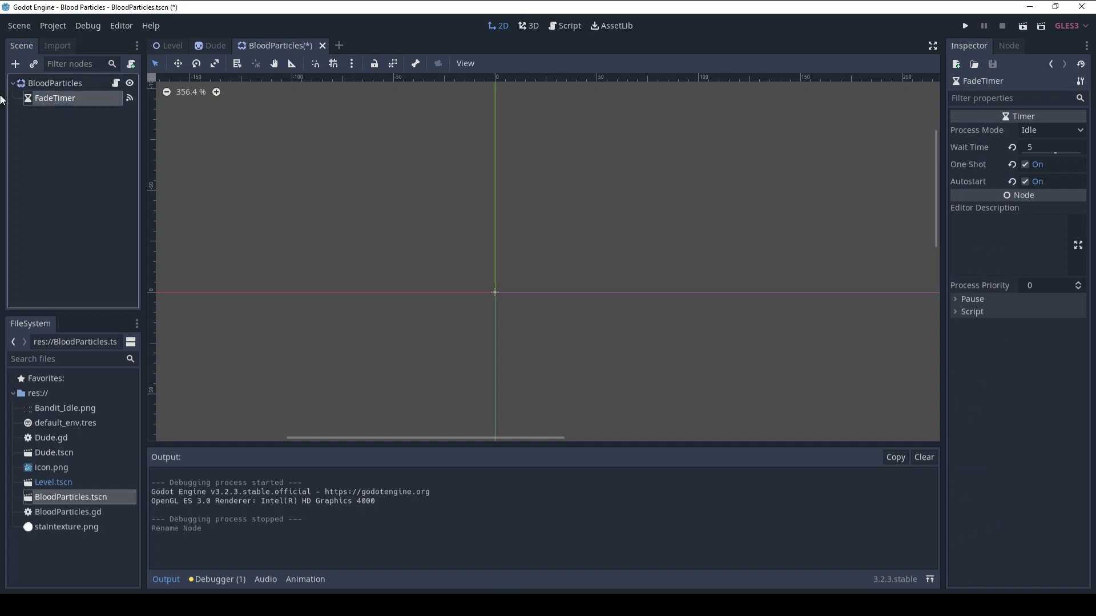
key("ctrl+s")
left_click(1067, 145)
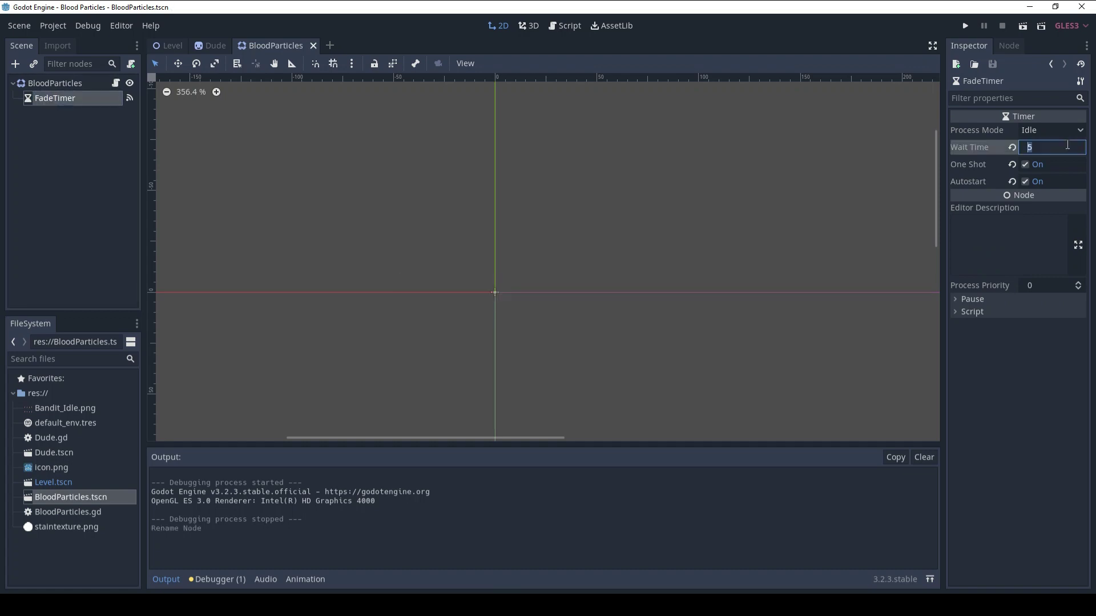
type("3")
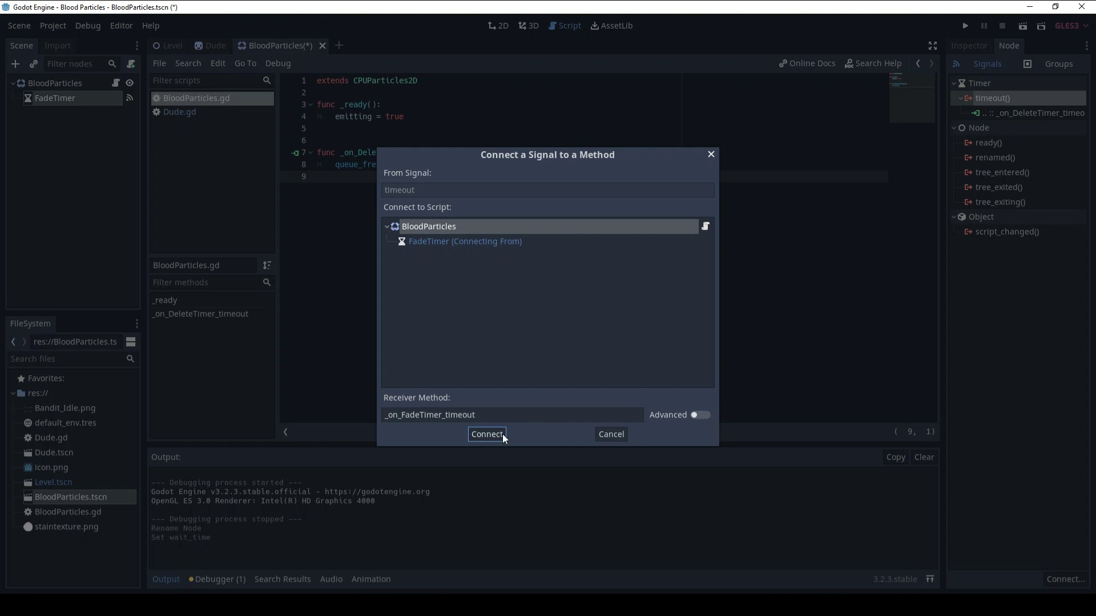
Connect FadeTimer's timeout to a new _on_FadeTimer_timeout handler in BloodParticles.gd
left_click(486, 434)
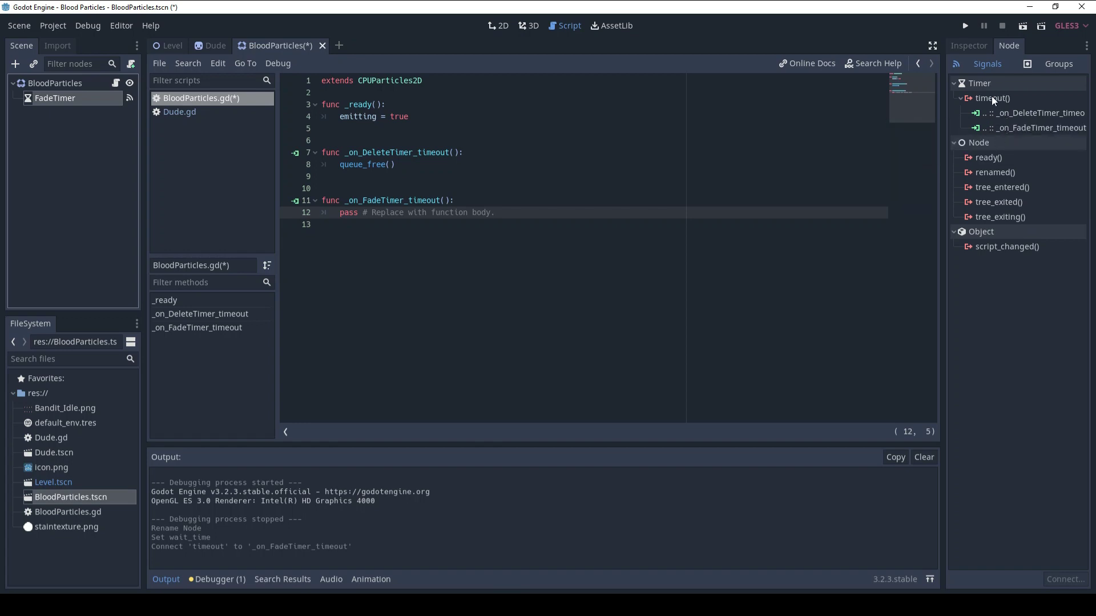
double_click(1019, 113)
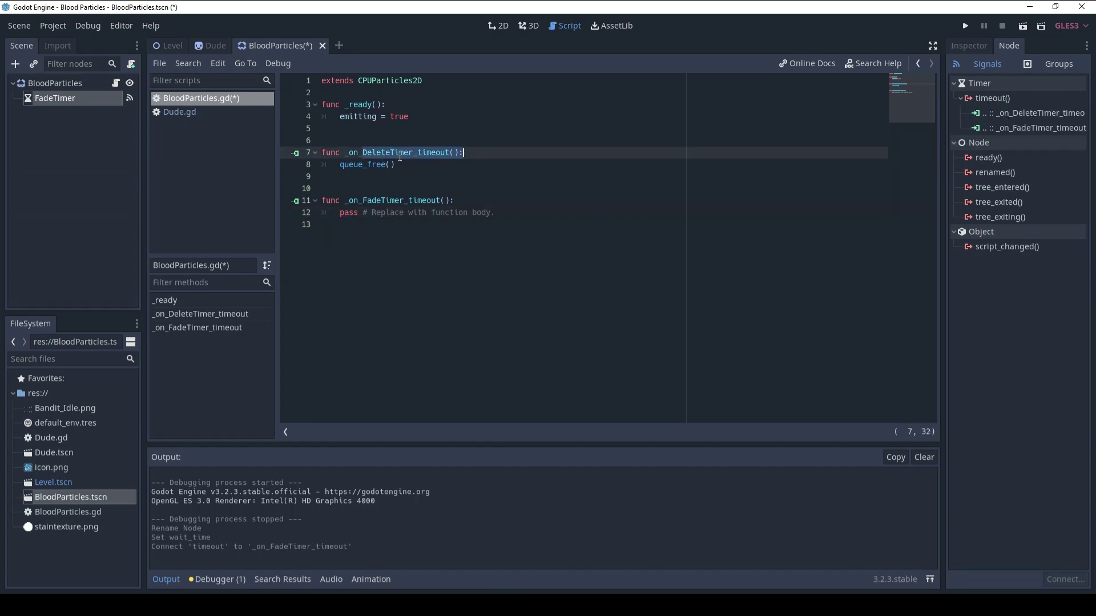
left_click(422, 154)
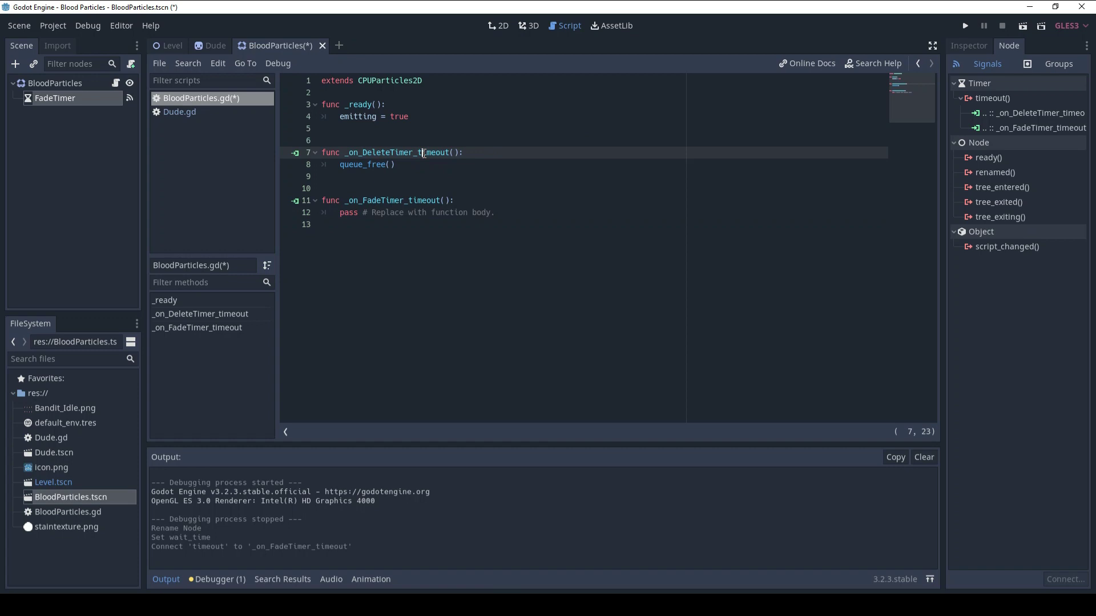
left_click(399, 200)
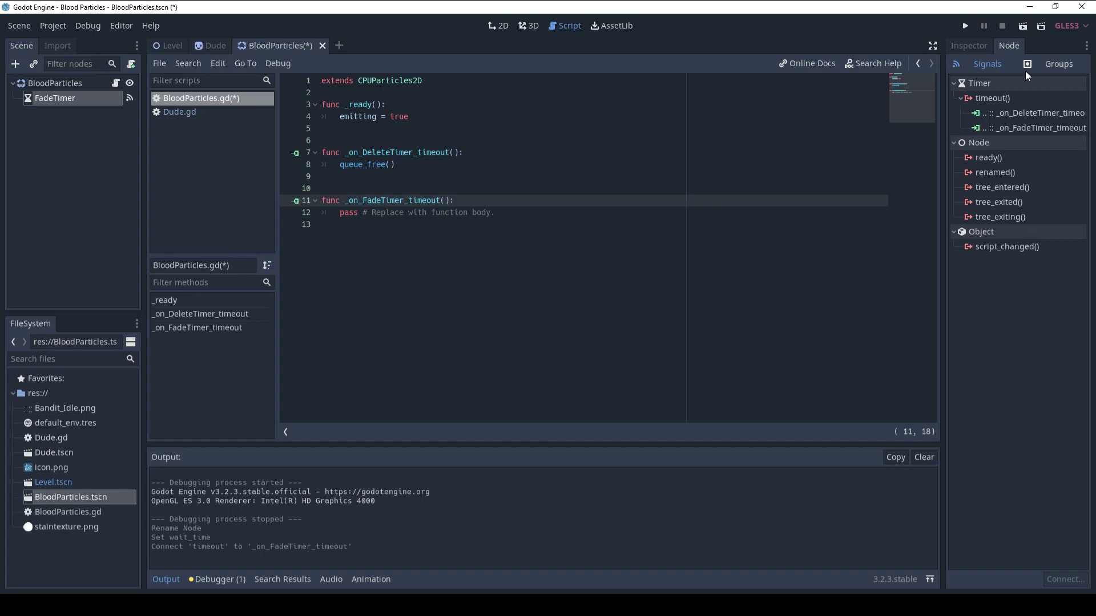
left_click(1008, 113)
Disconnect the old DeleteTimer timeout connection and clear the FadeTimer handler's placeholder body
right_click(1007, 116)
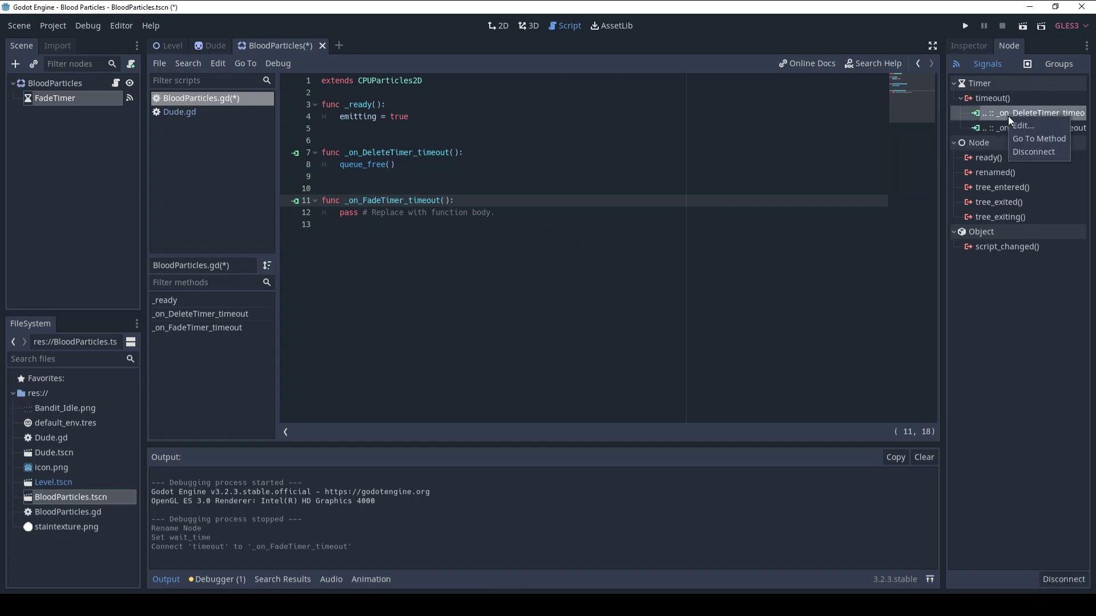
left_click(1022, 147)
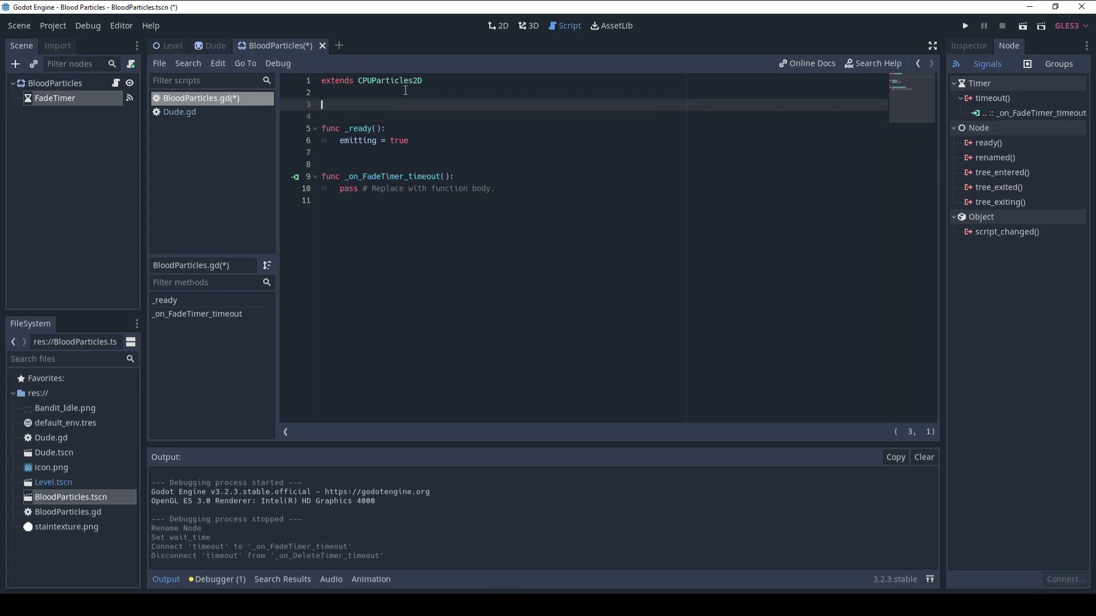
type("var is_fading: bool = false")
left_click(507, 189)
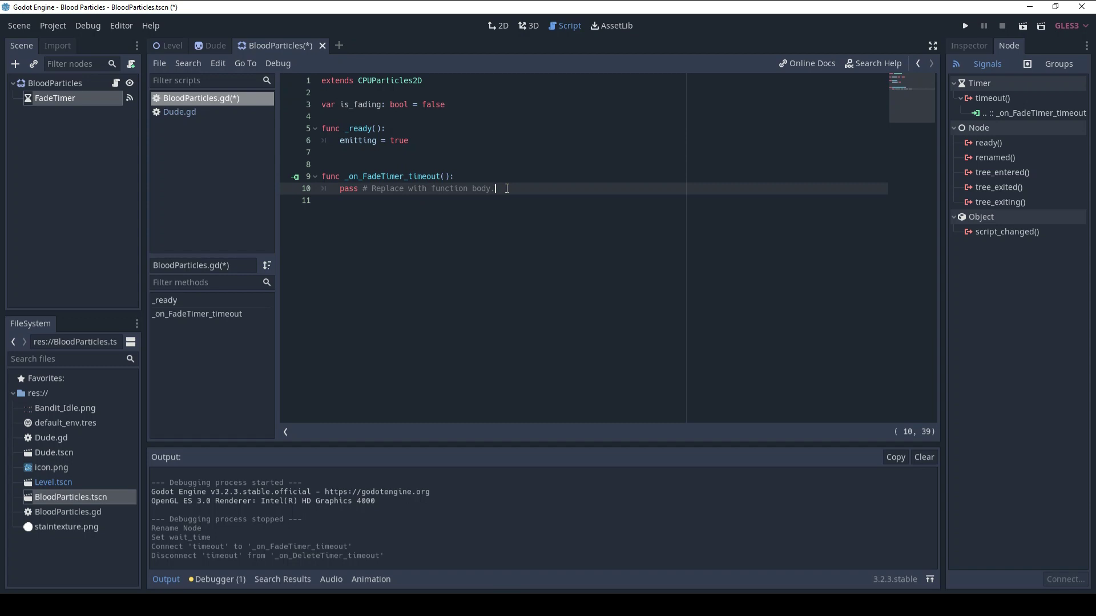
key("shift+Home")
type("is_fading = true")
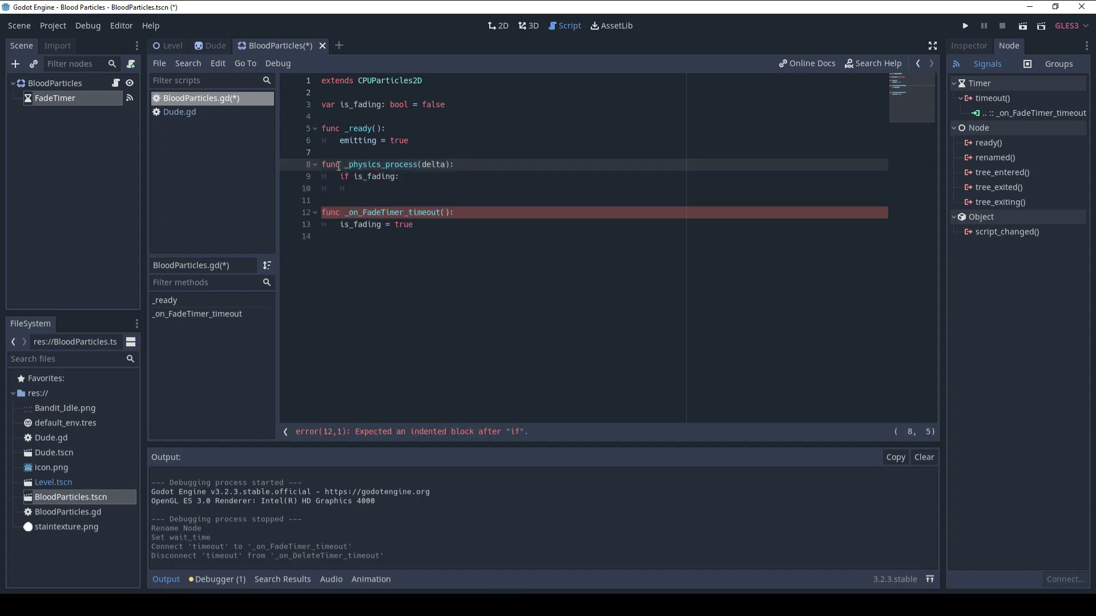
Fade modulate.a in _physics_process when is_fading, freeing below 0.1; save and test-run
key("Down")
key("shift+End")
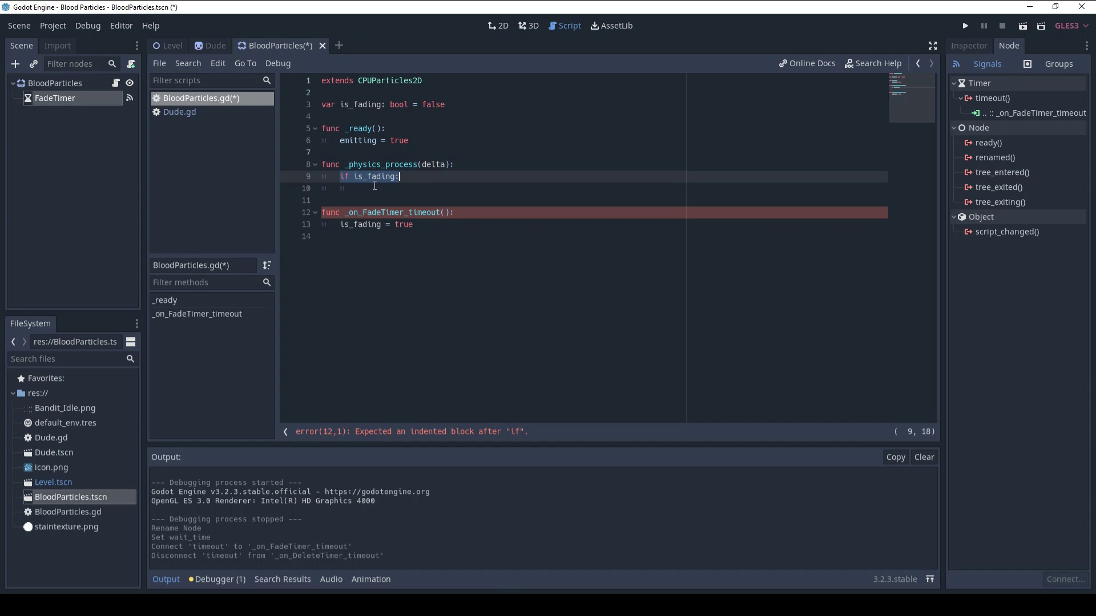
key("Down")
type("modulate.a -= 0.05")
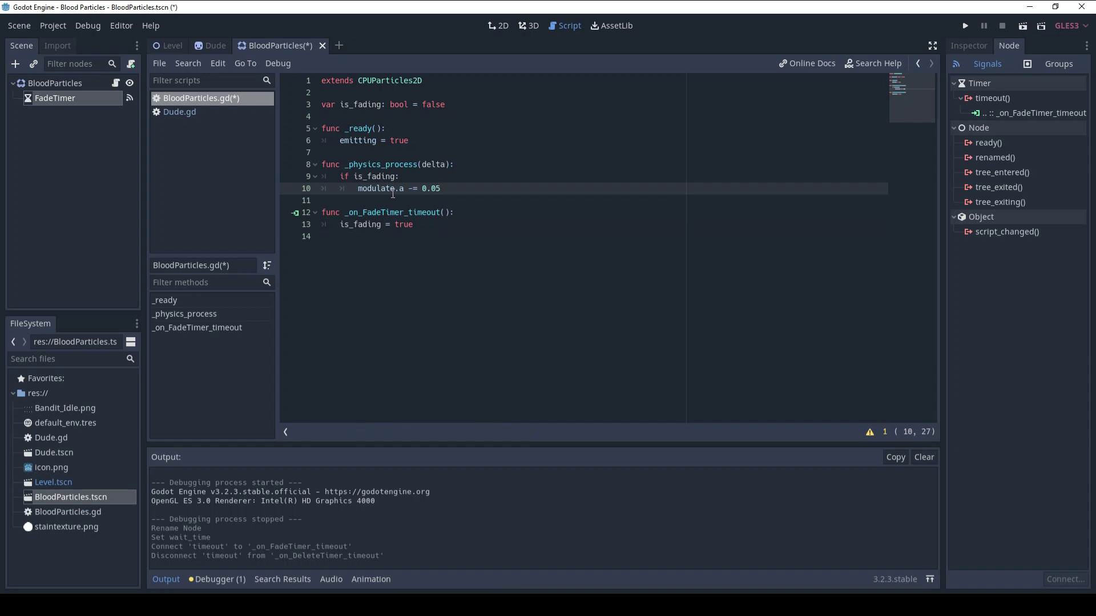
key("Return")
type("if modulate.a < 0.1:")
key("Return")
type("queue_free()")
left_click(438, 200)
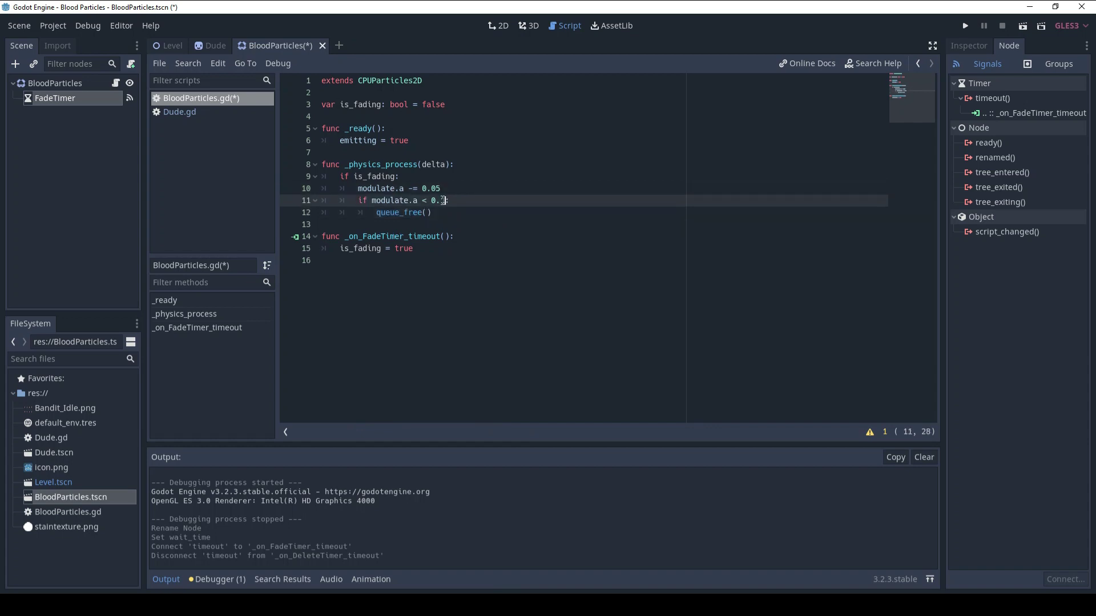
left_click(448, 201)
key("ctrl+s")
key("F5")
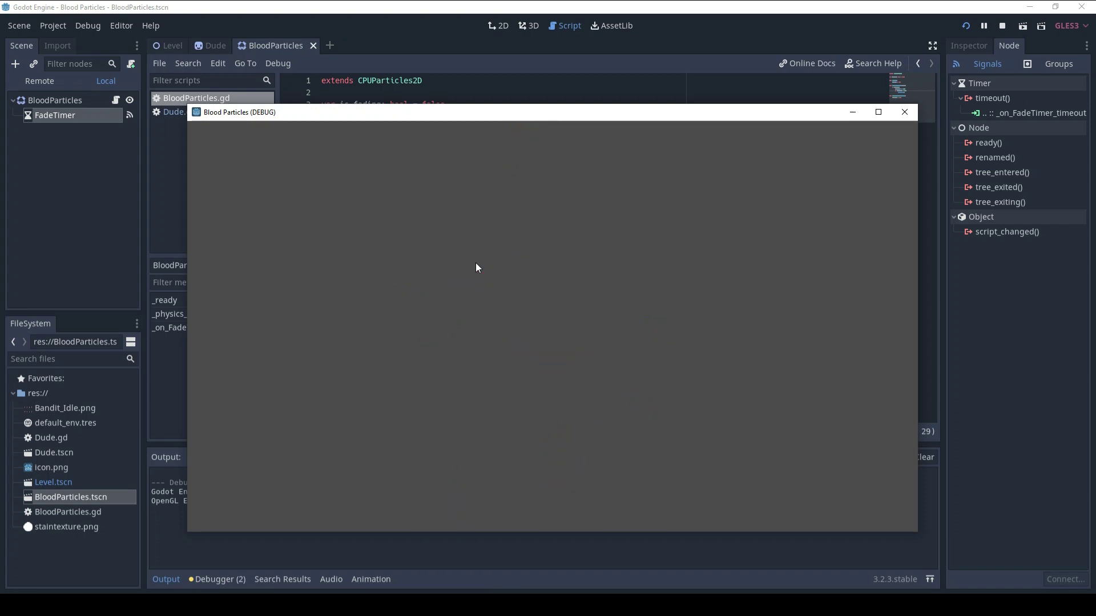
Close the fade test run, select BloodParticles, then switch to the Dude scene
key("alt+F4")
left_click(55, 83)
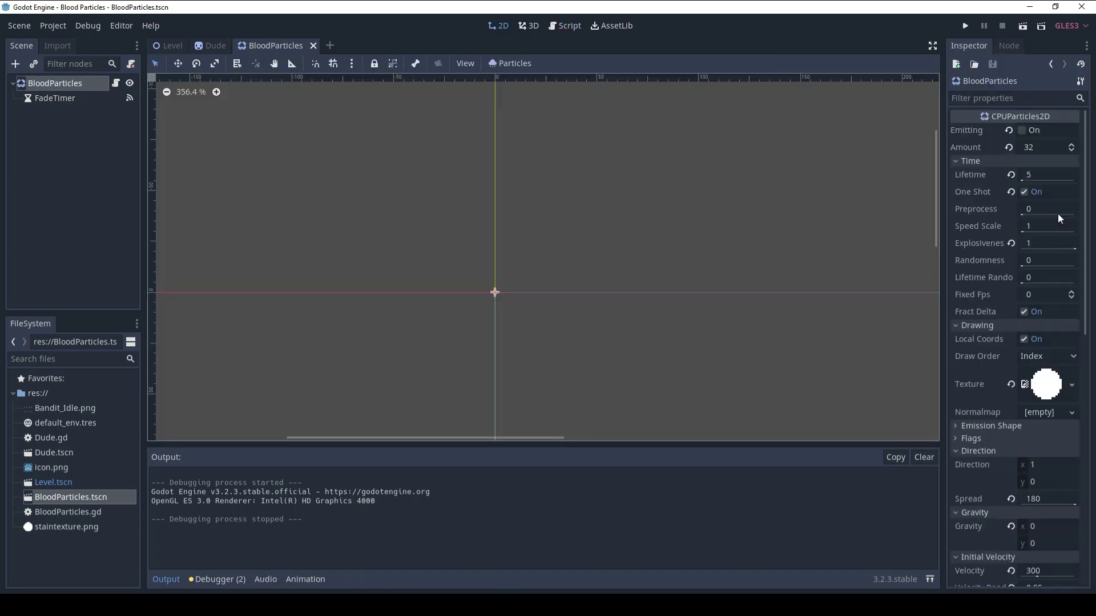
scroll(1058, 218, "down", 2)
scroll(1058, 218, "down", 4)
scroll(1058, 219, "down", 3)
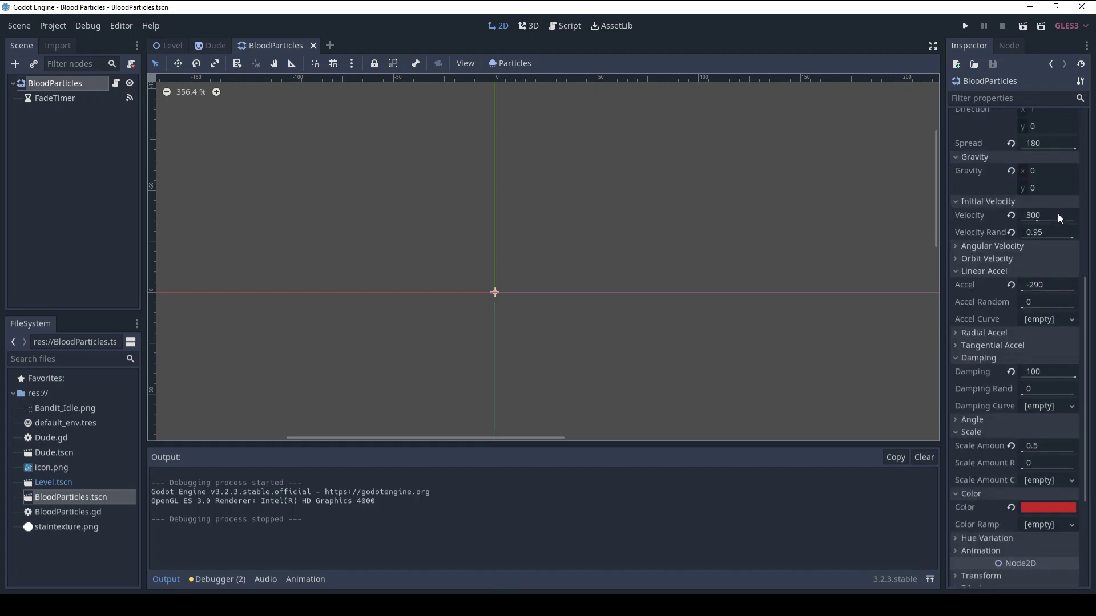
scroll(1058, 218, "up", 3)
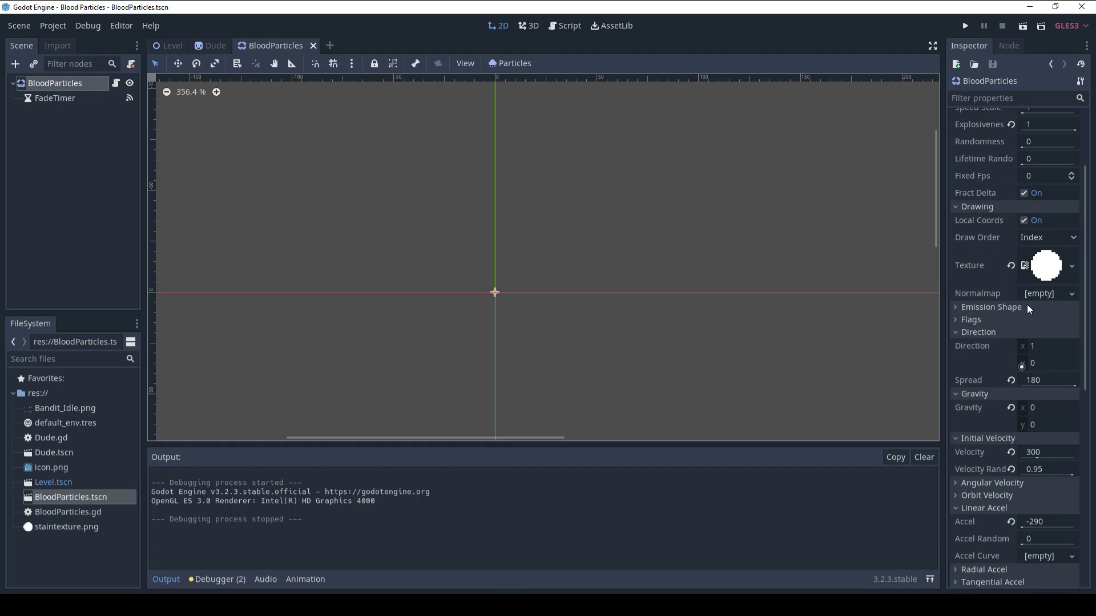
left_click(201, 46)
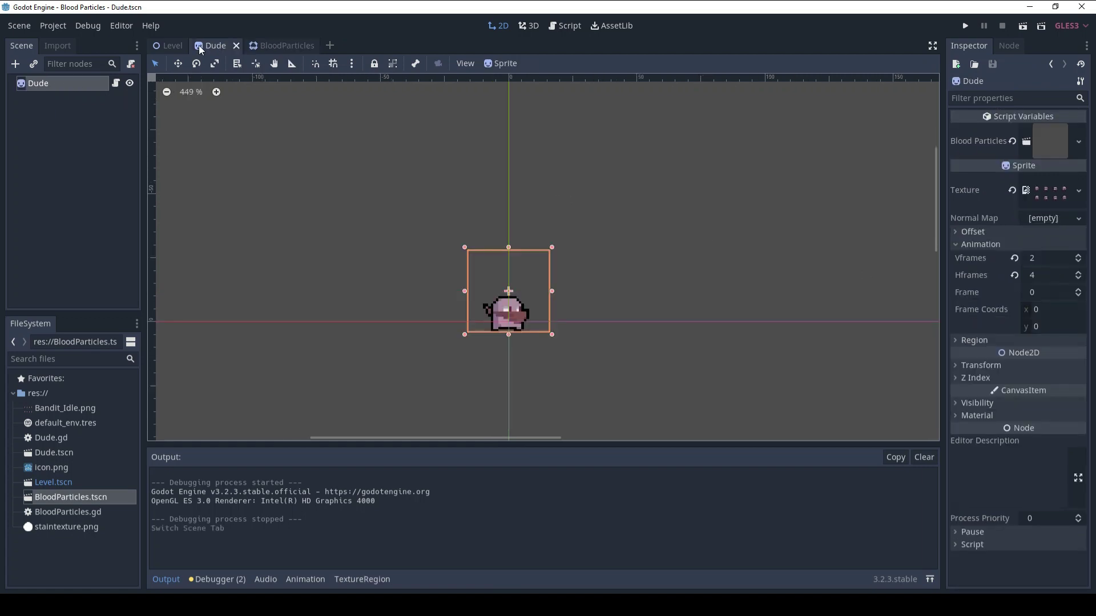